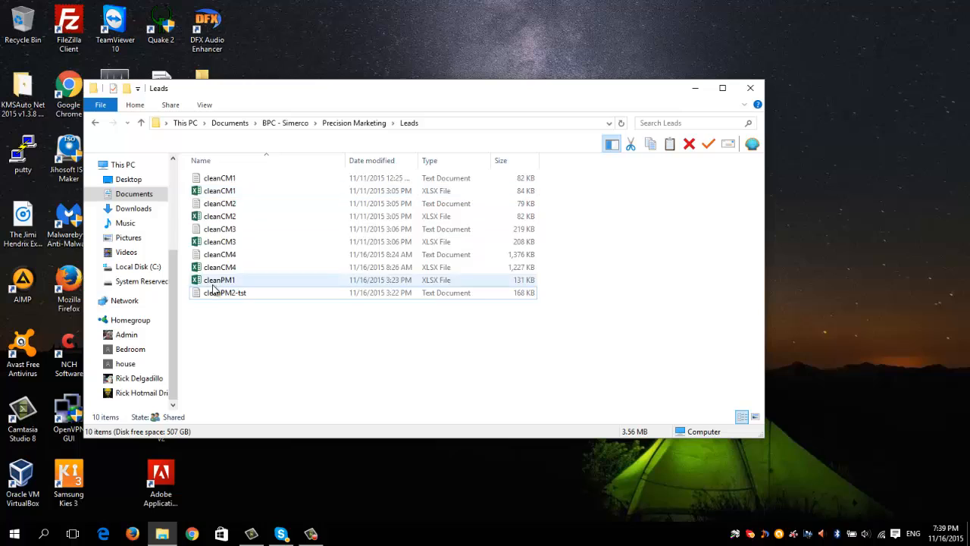
View the contents of the cleanPM2-tst text file in Notepad, then close it
left_click(213, 295)
double_click(213, 296)
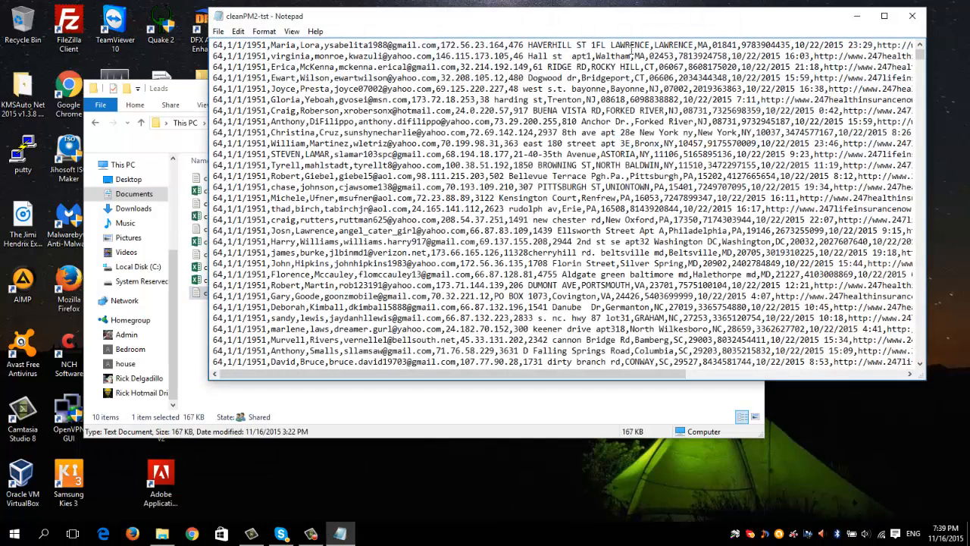
scroll(301, 173, "down", 5)
scroll(311, 185, "up", 5)
left_click(912, 15)
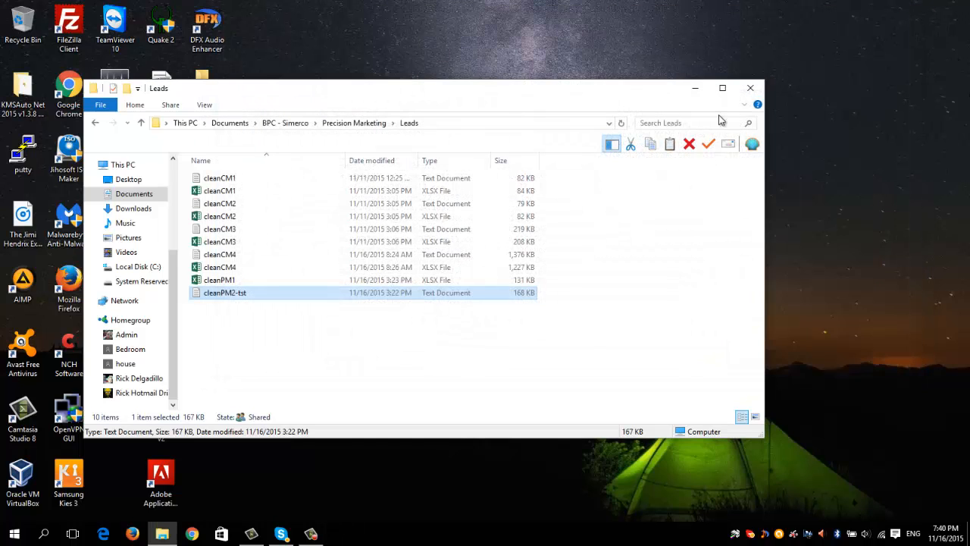
Open the cleanPM2-tst text file with Excel
right_click(222, 295)
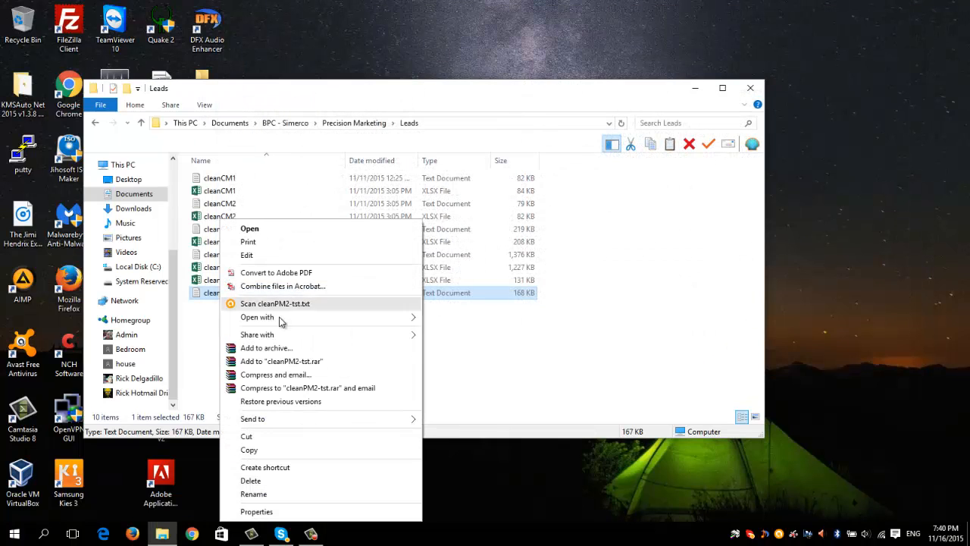
mouse_move(324, 318)
left_click(507, 330)
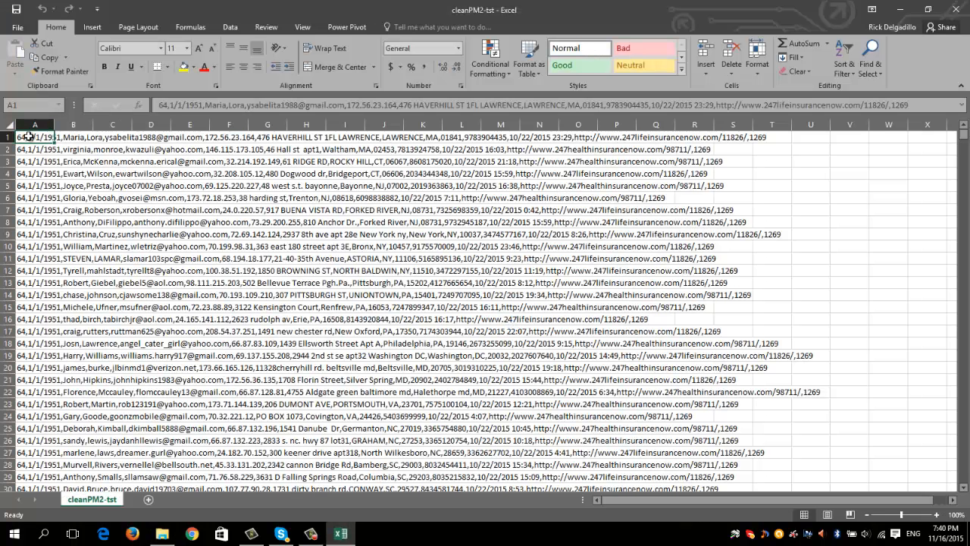
Split column A into separate columns with Text to Columns, using Delimited data and only the comma as delimiter
left_click(30, 151)
left_click(35, 125)
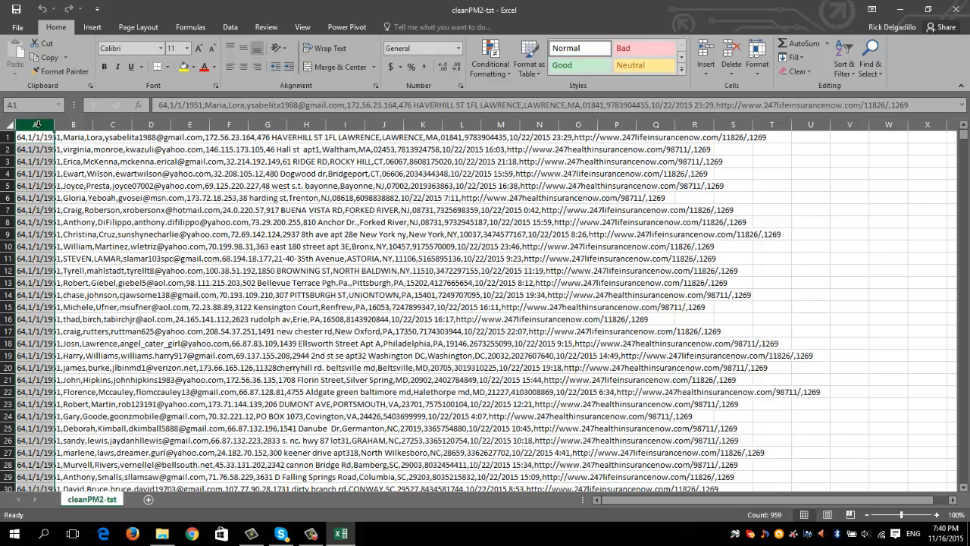
left_click(230, 27)
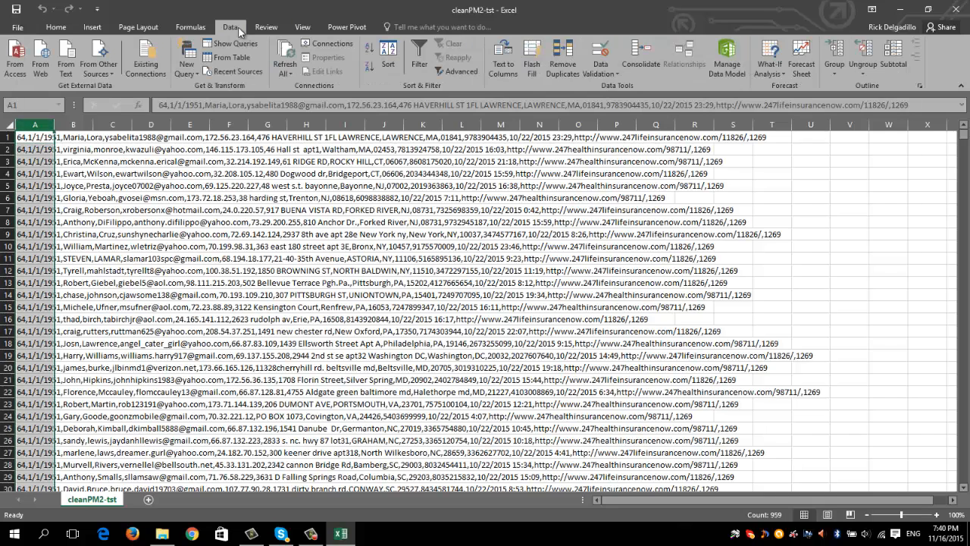
left_click(515, 60)
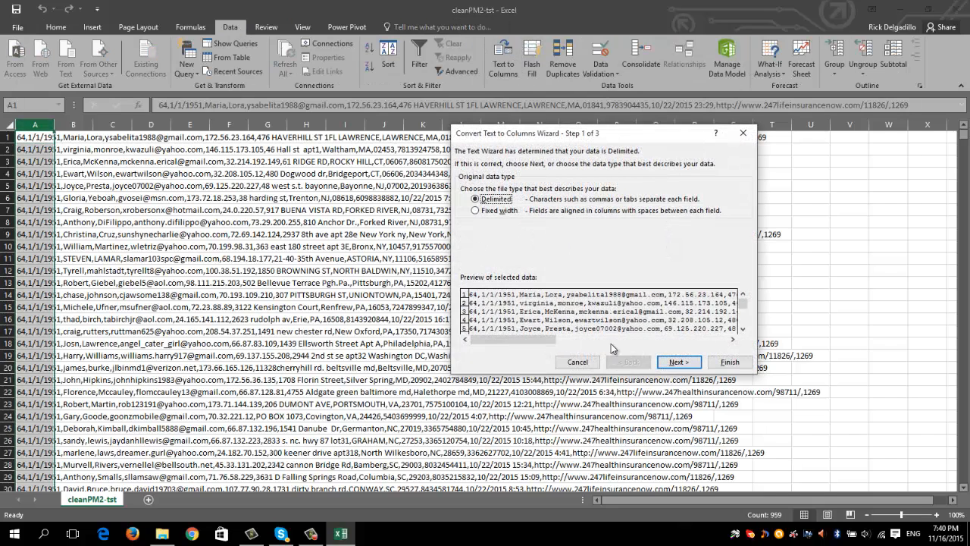
left_click(667, 364)
left_click(464, 185)
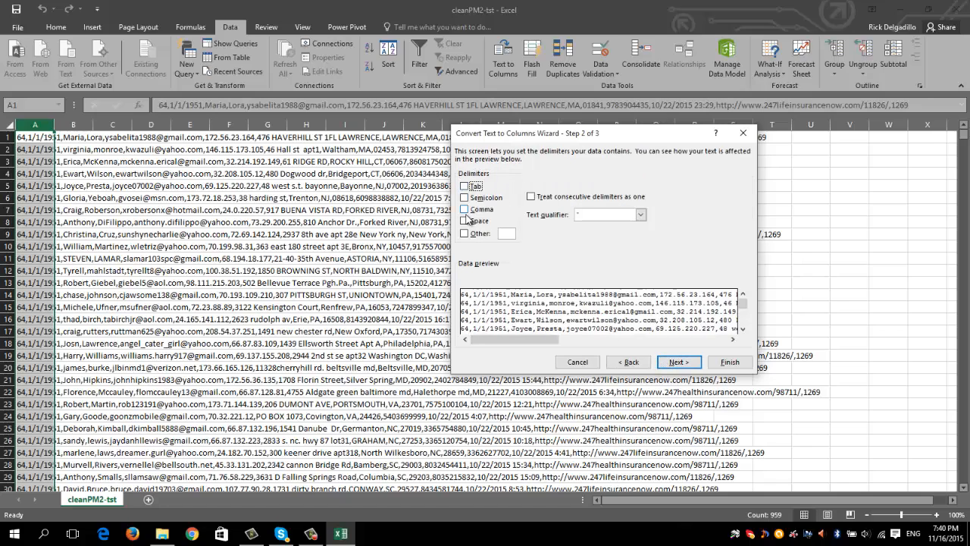
left_click(464, 209)
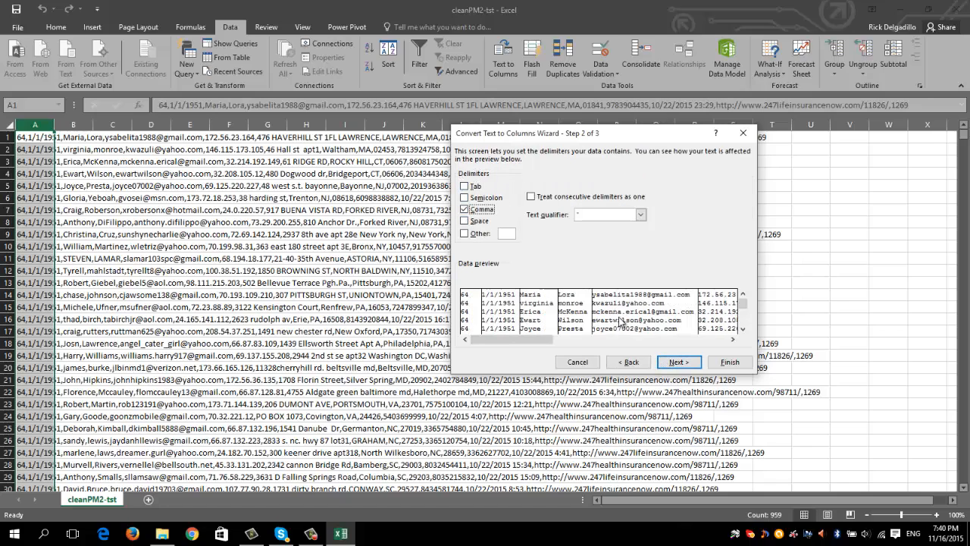
left_click(677, 362)
left_click(732, 362)
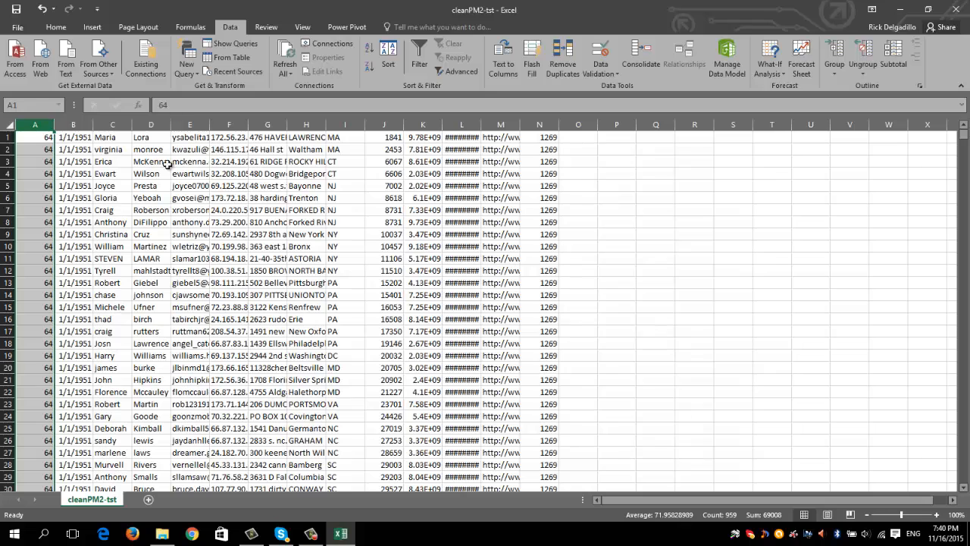
Insert a blank row above the first record as space for column headings
left_click(103, 122)
left_click_drag(103, 119, 245, 121)
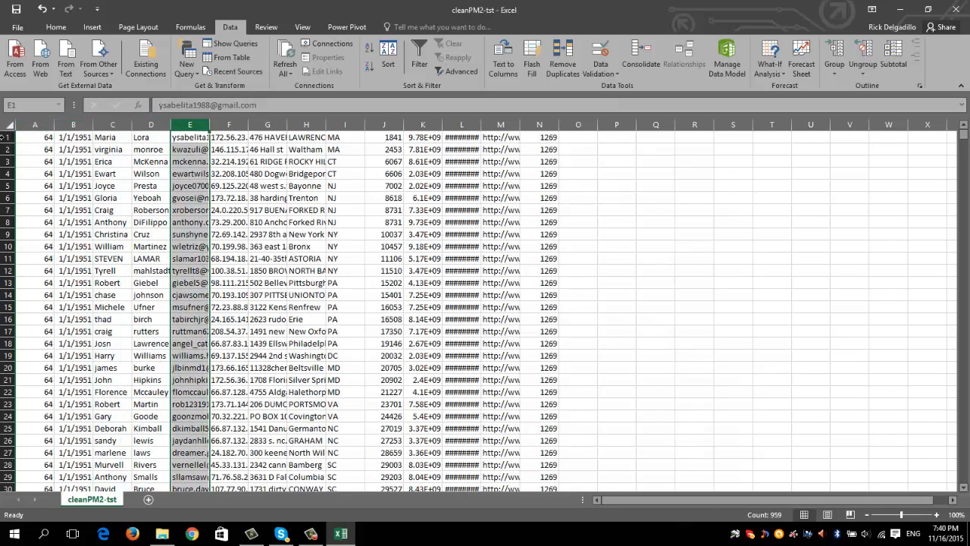
left_click(5, 137)
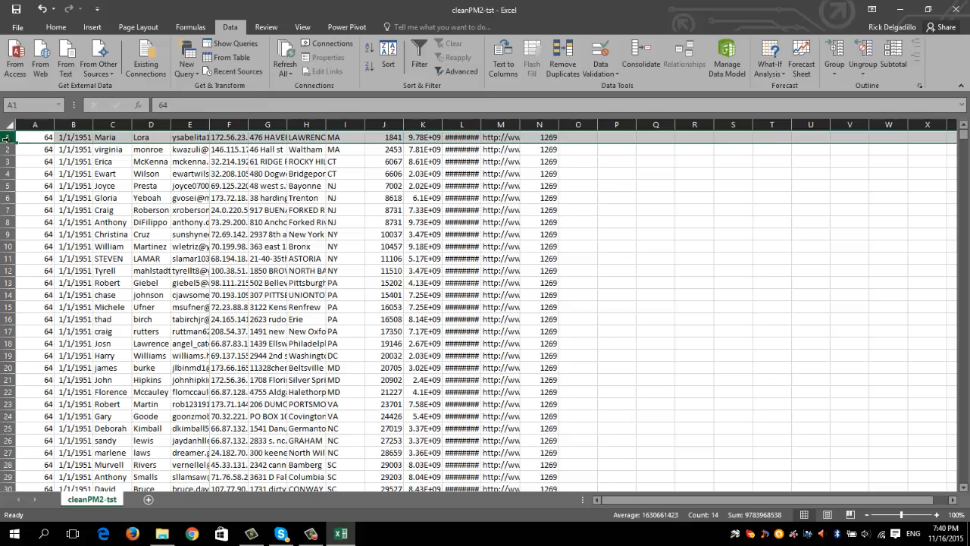
right_click(5, 138)
left_click(35, 222)
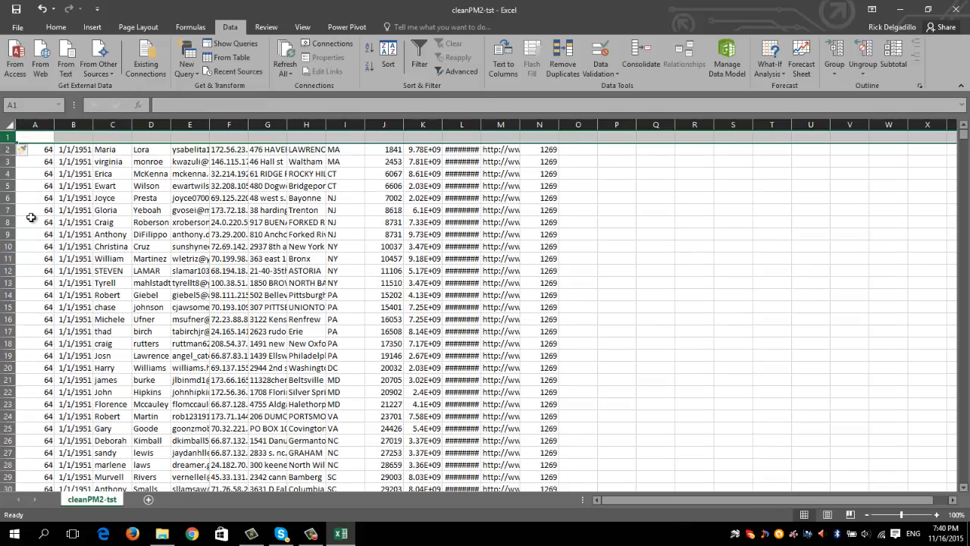
left_click(35, 140)
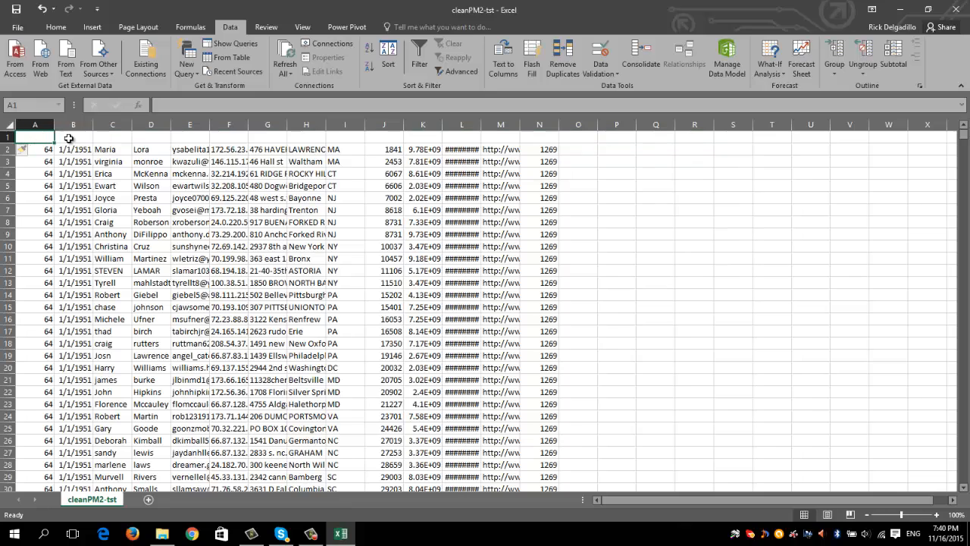
left_click(70, 138)
left_click(106, 136)
left_click(162, 136)
left_click(189, 136)
left_click(267, 137)
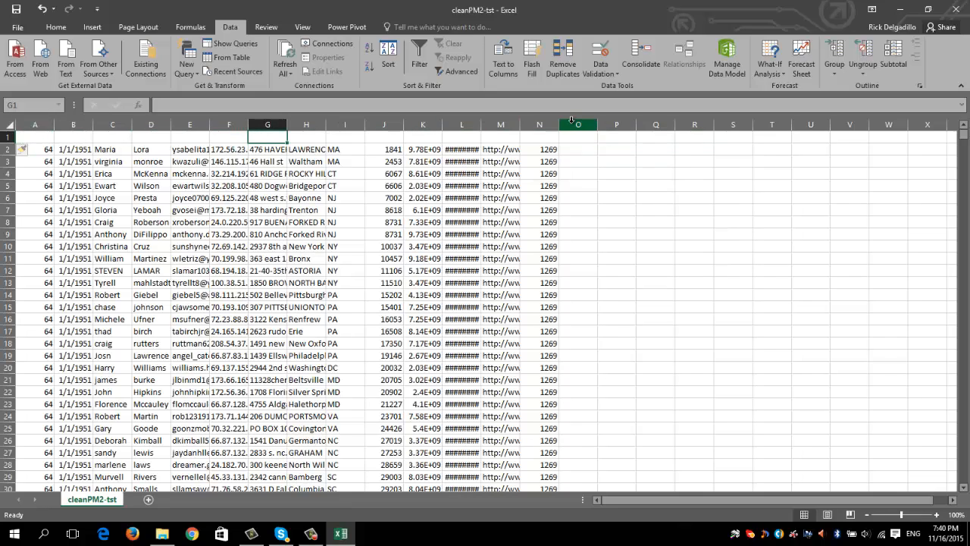
Widen the web address column M slightly and autofit the phone number column K
left_click_drag(517, 123, 539, 123)
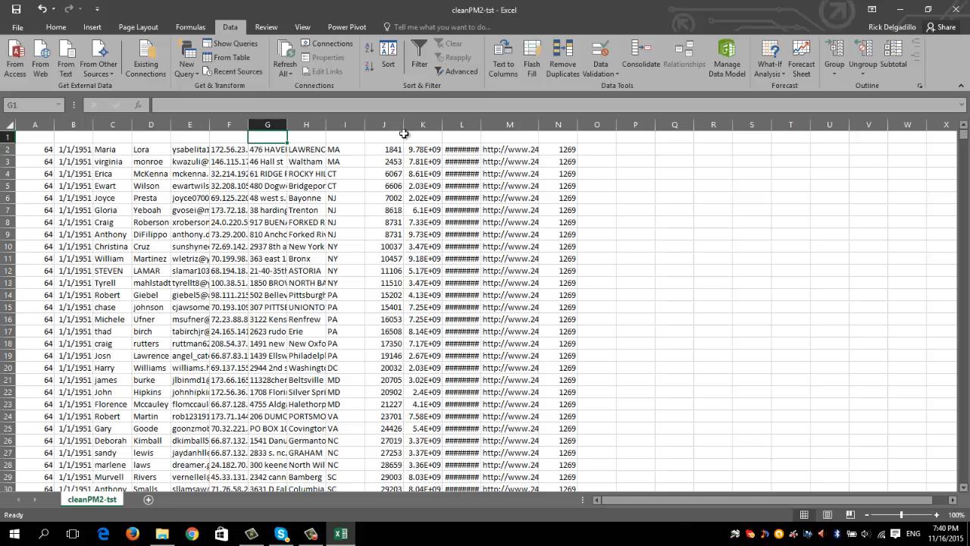
double_click(448, 125)
Delete the blank row at the start of the sheet
right_click(6, 137)
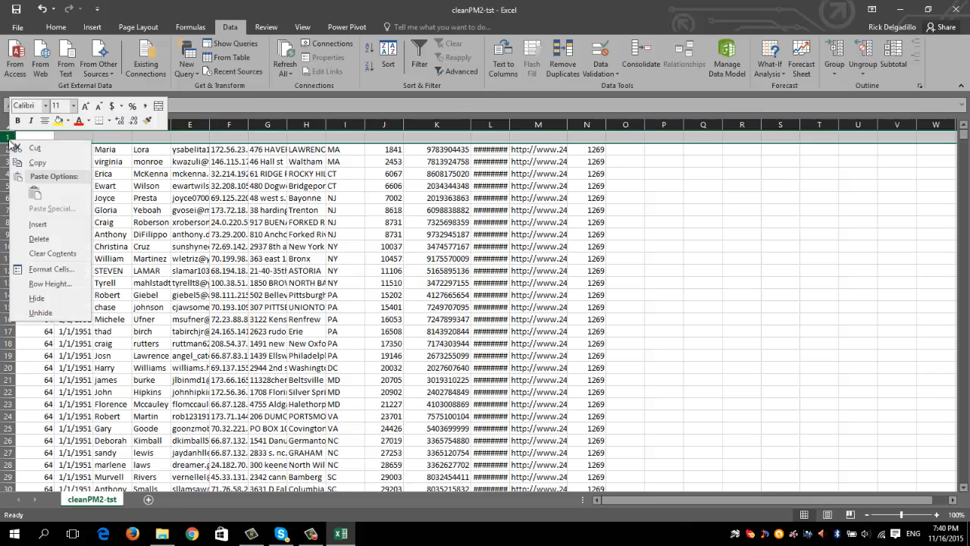
left_click(34, 240)
left_click(71, 150)
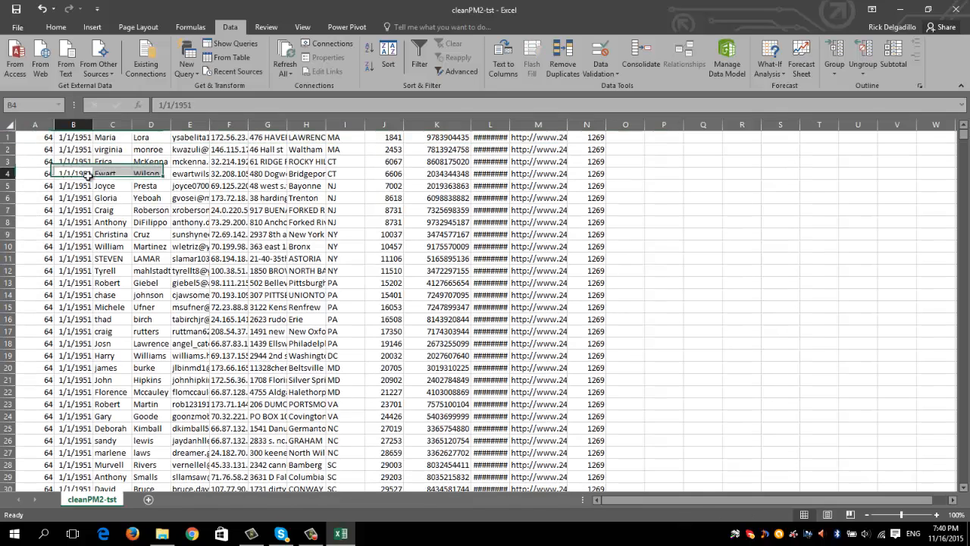
Save the file as an Excel Workbook named cleanPM2-tst in the Leads folder and close Excel
left_click(16, 27)
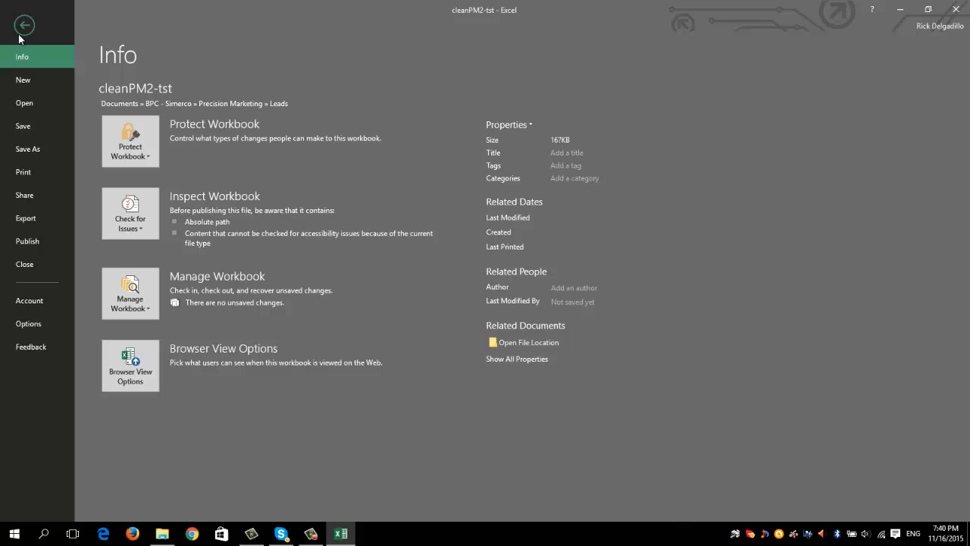
left_click(21, 150)
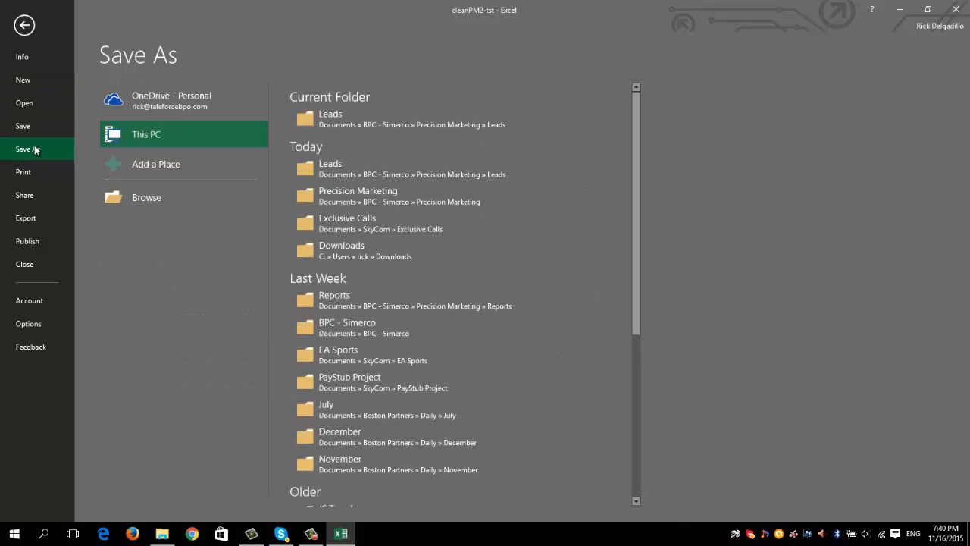
left_click(313, 121)
left_click(174, 223)
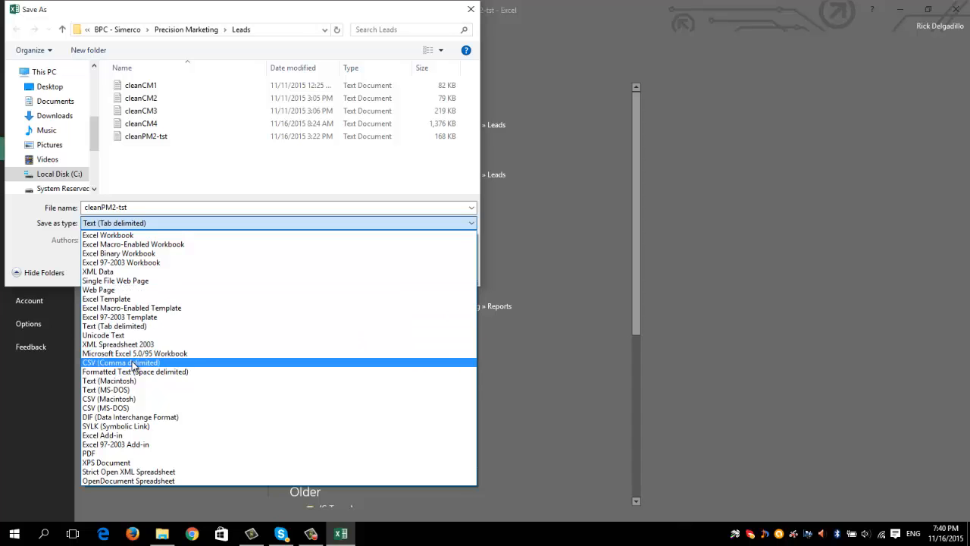
left_click(121, 237)
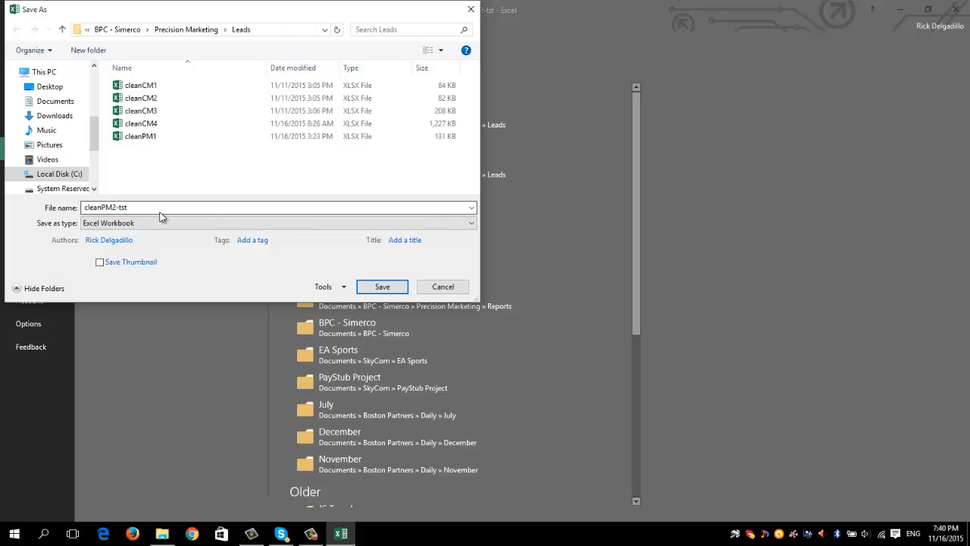
left_click(374, 287)
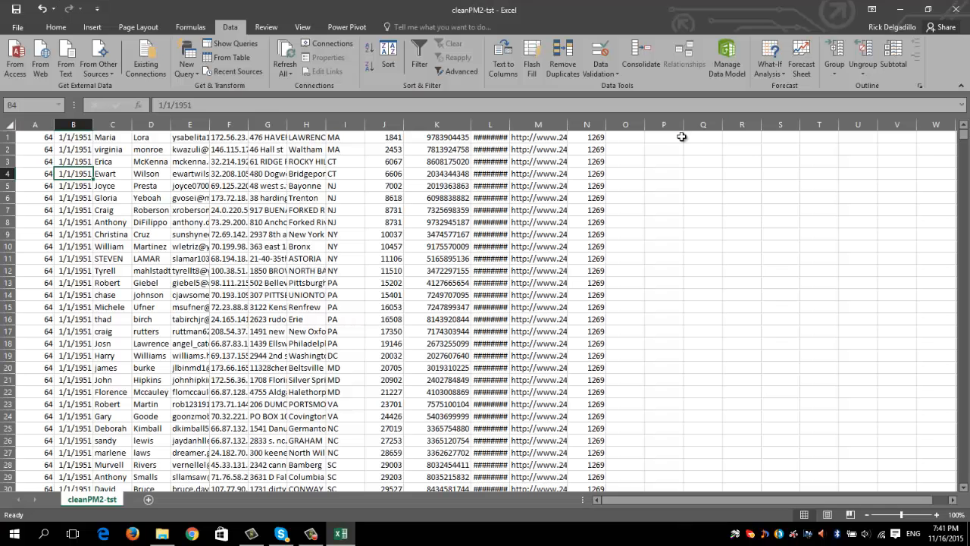
left_click(955, 8)
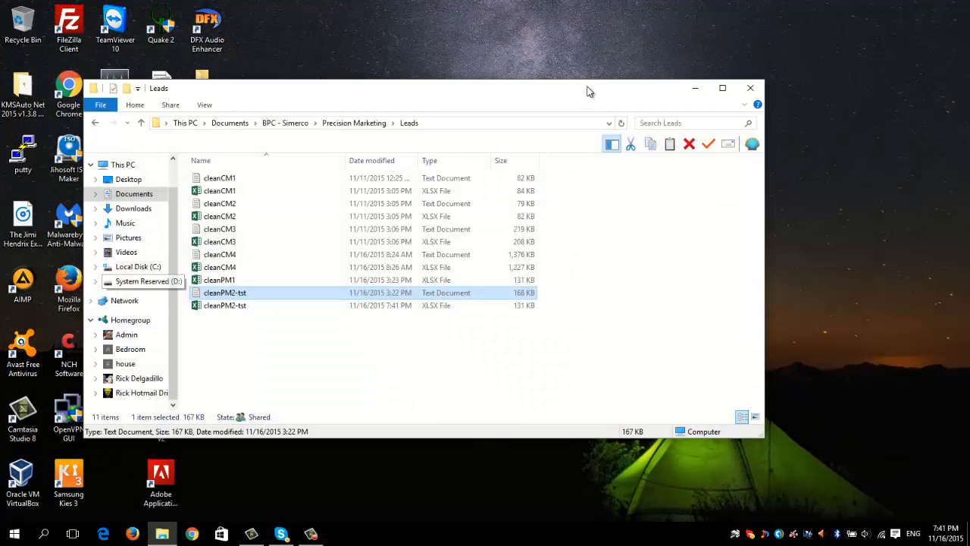
Open the ViciDial welcome page in Firefox and log in to Administration with the user name and account password, maximizing the browser window
left_click(689, 90)
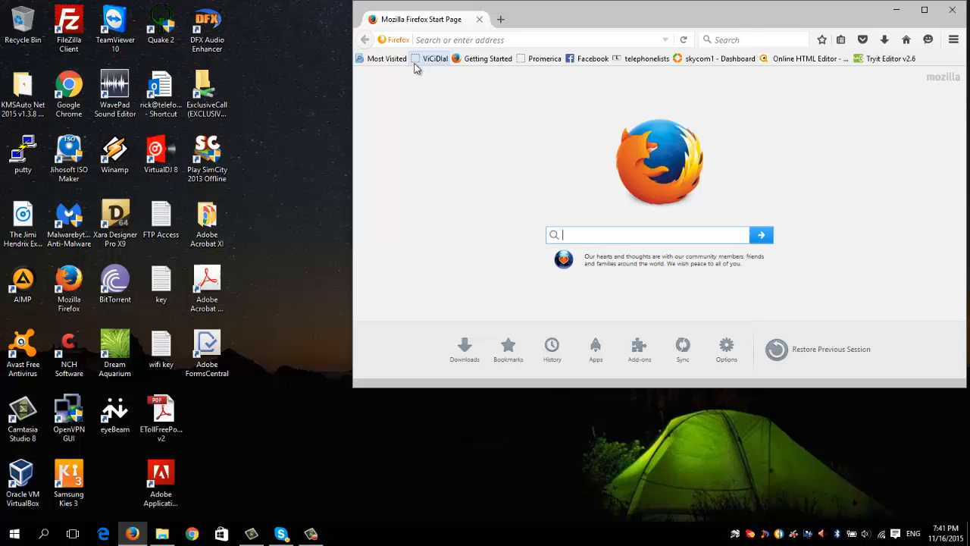
left_click(417, 61)
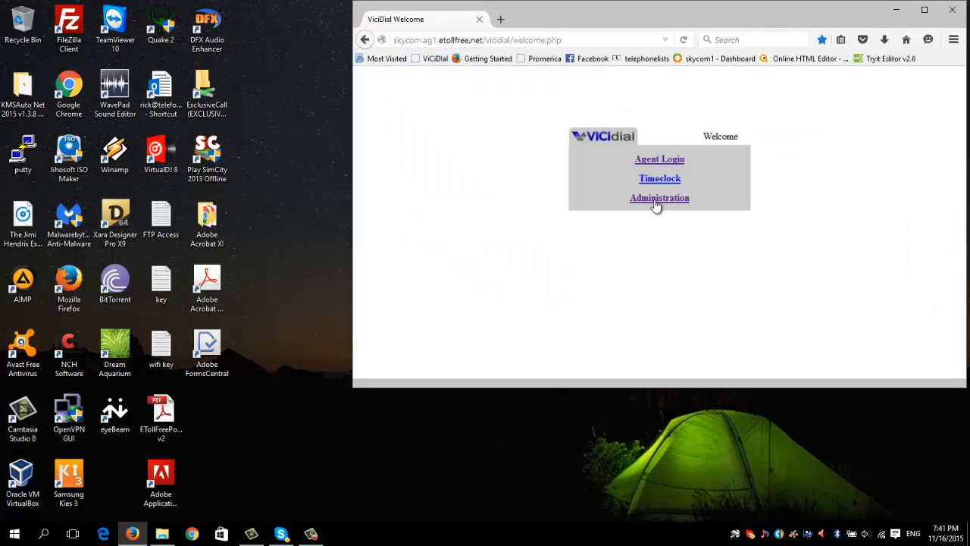
left_click(657, 206)
type("50")
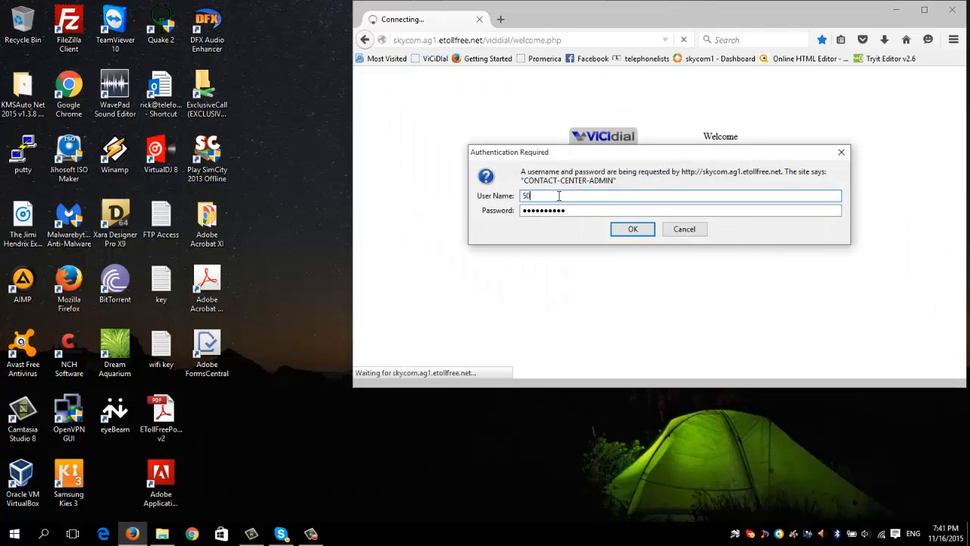
type("60")
key("Tab")
type("***")
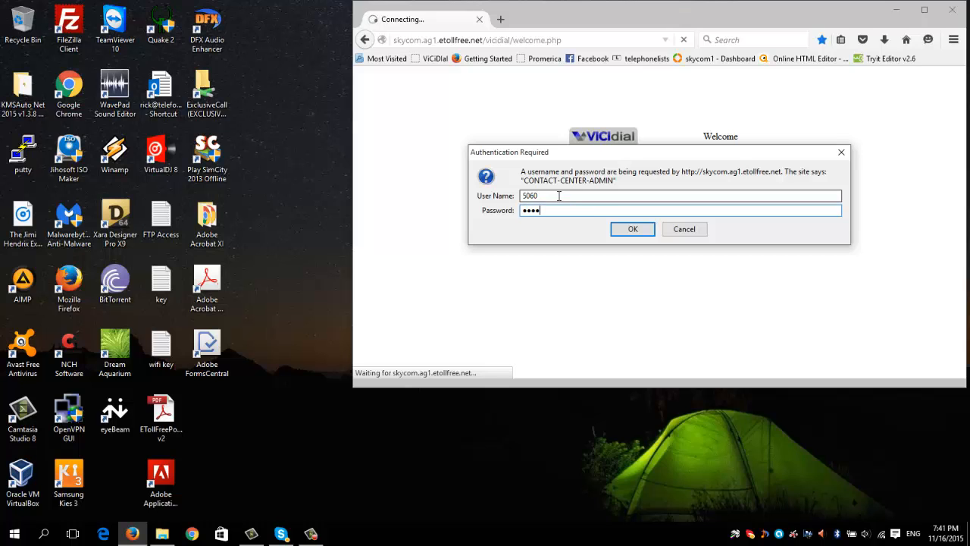
key("Return")
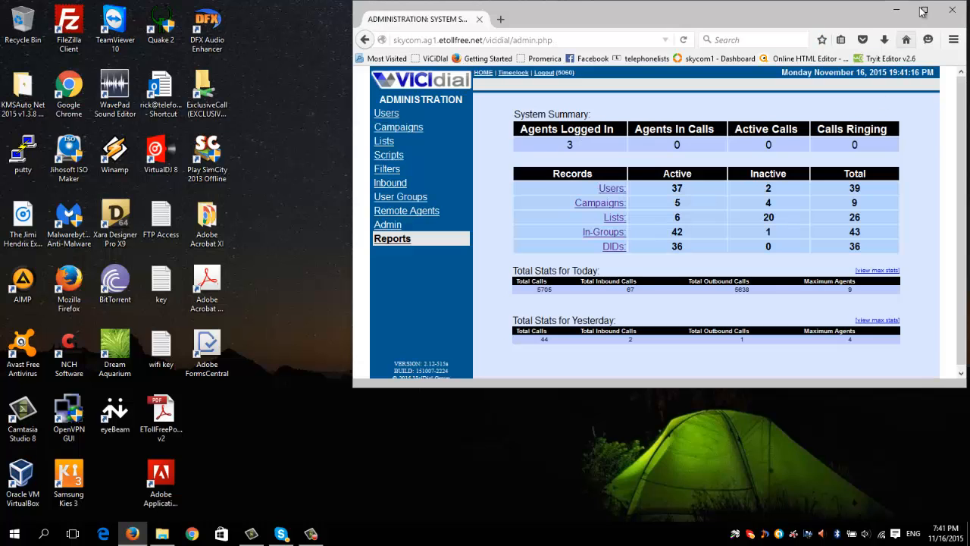
left_click(923, 11)
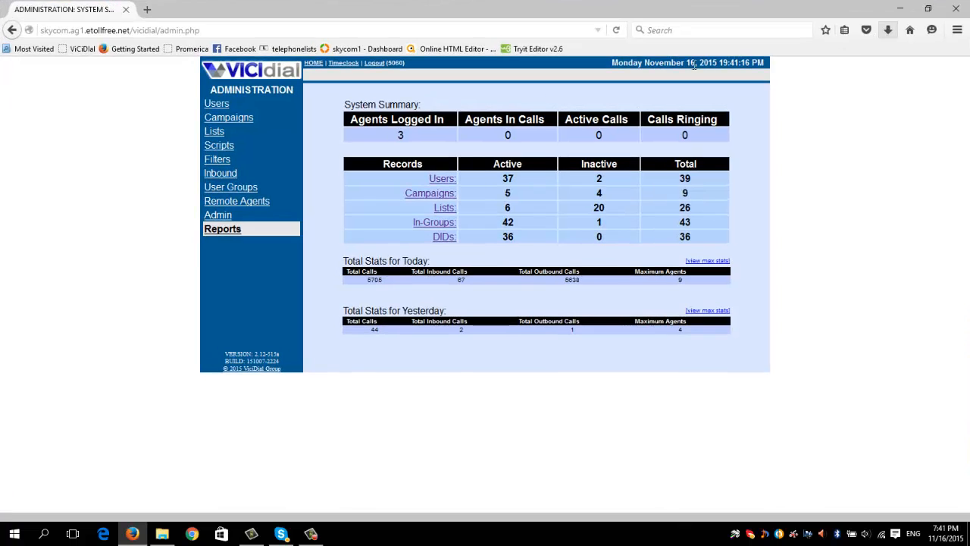
Delete the CleanPM2-tst list (ID 305) together with all of its leads
left_click(214, 133)
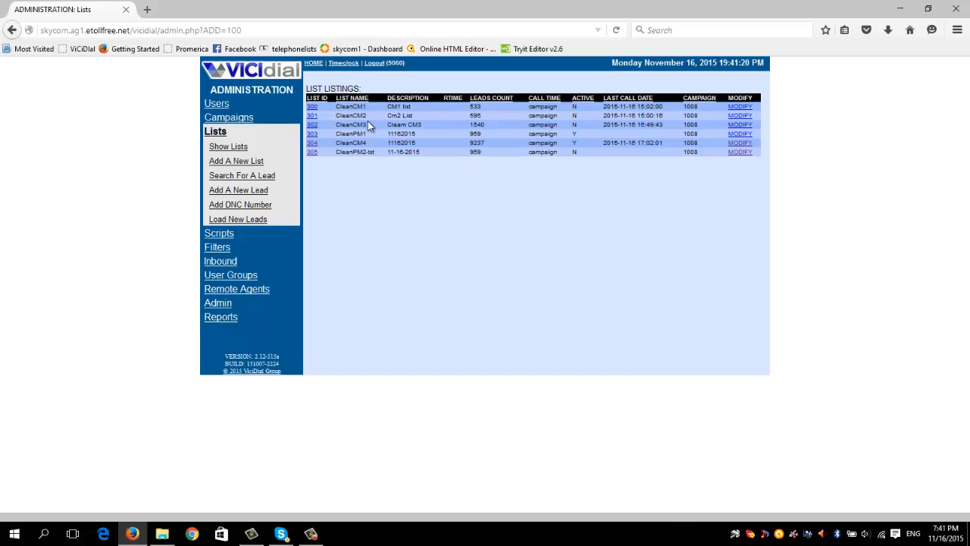
left_click(313, 152)
scroll(455, 281, "down", 15)
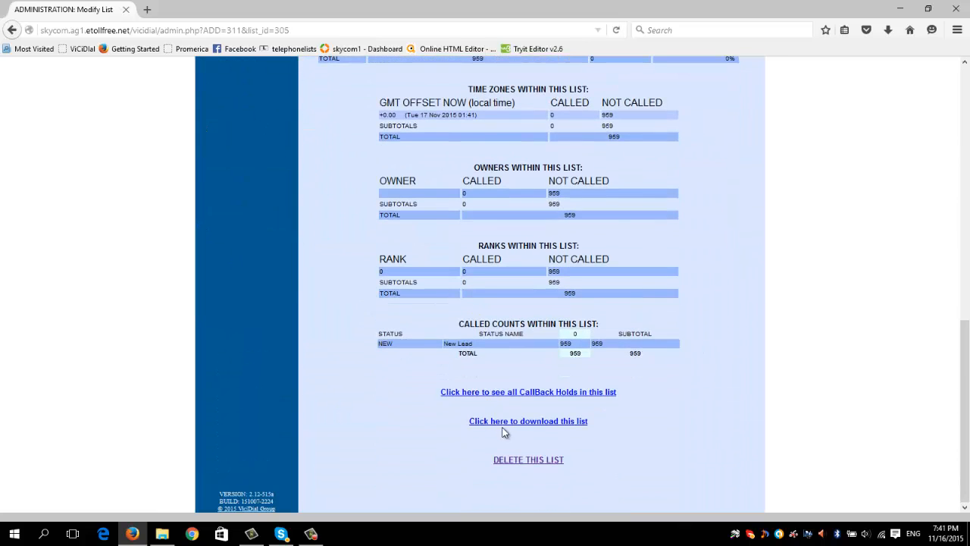
left_click(512, 460)
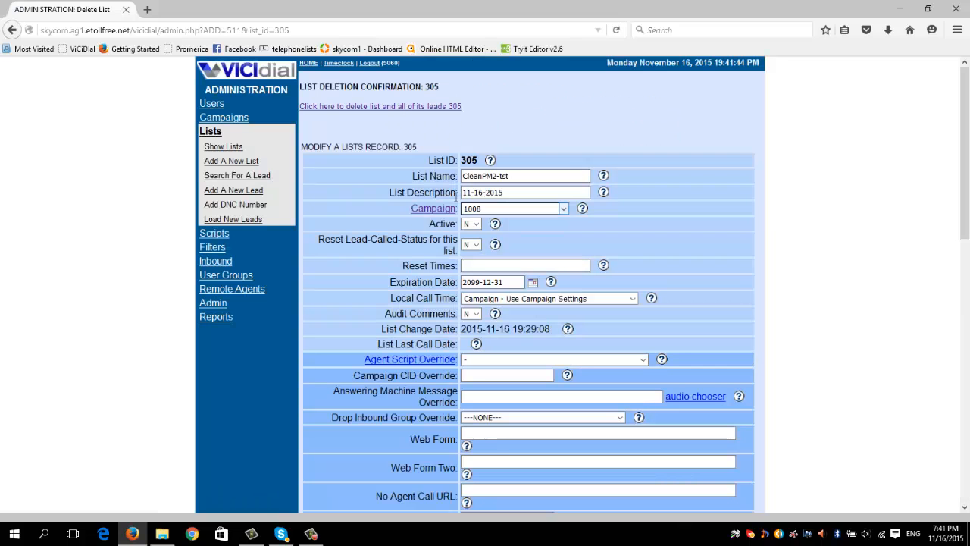
left_click(380, 107)
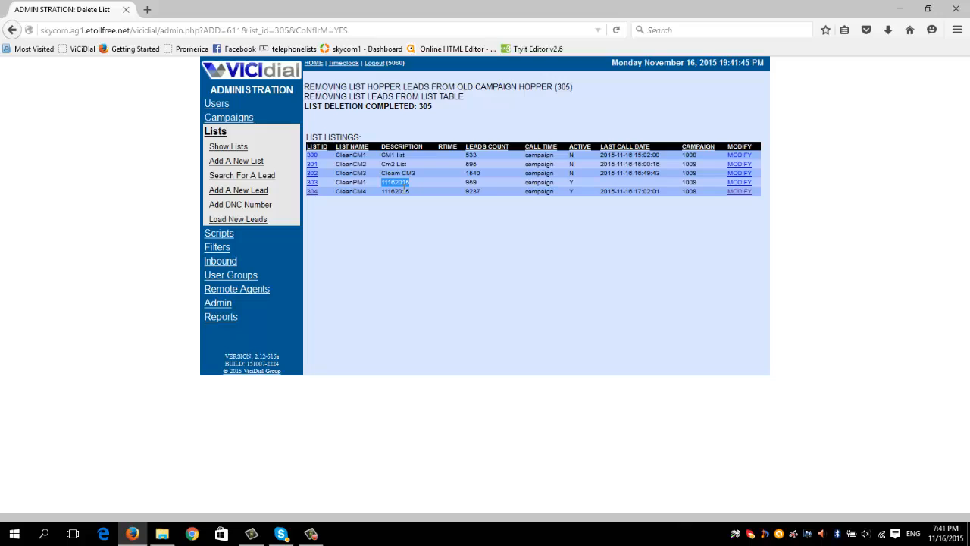
left_click(470, 158)
double_click(471, 164)
left_click(471, 183)
Start a new list with list ID 305 and the name CleanPM2-tst
left_click(238, 162)
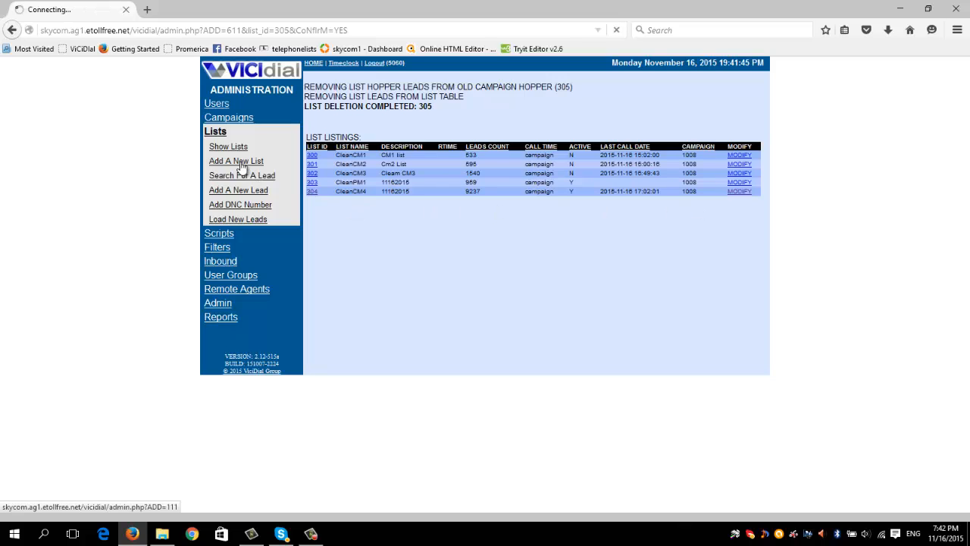
left_click(454, 102)
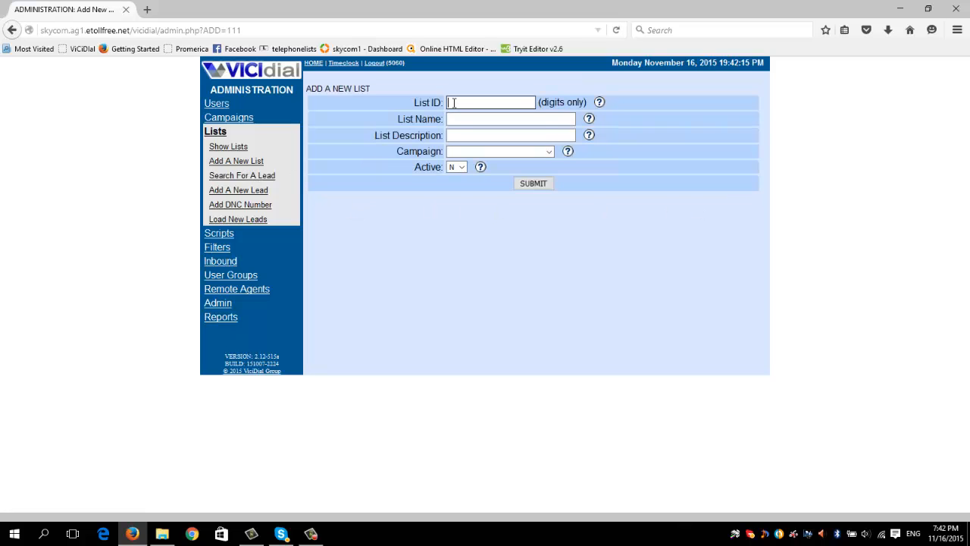
type("305")
left_click(465, 119)
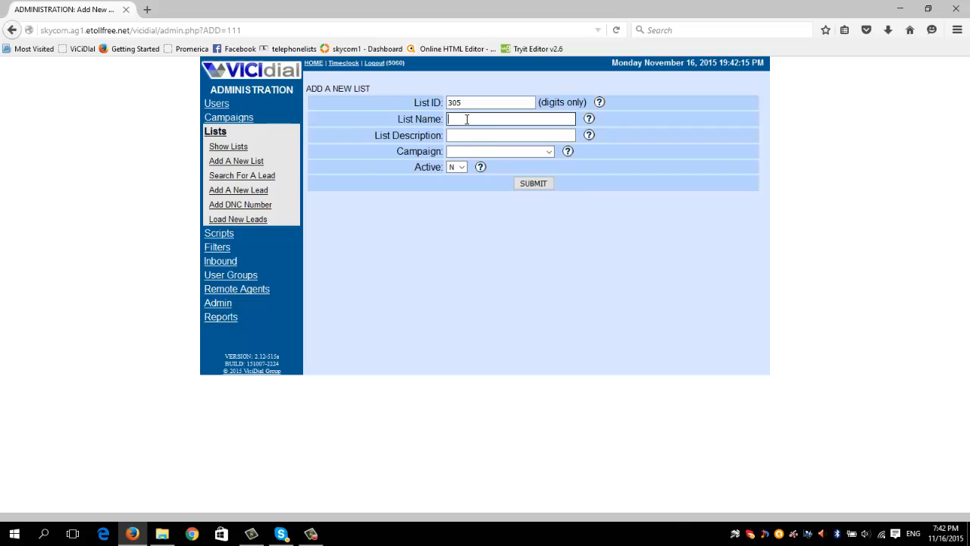
type("c")
left_click(467, 132)
left_click(468, 134)
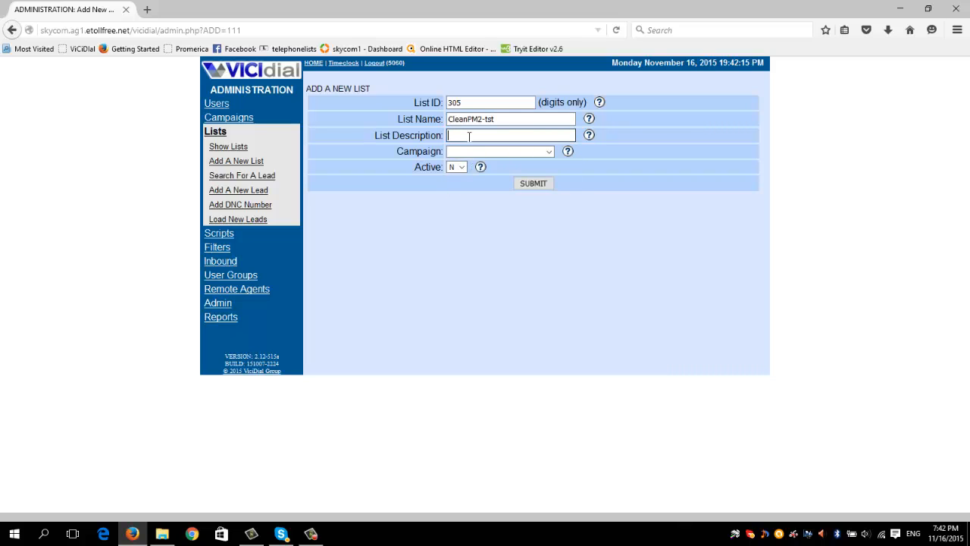
Give the new list the description 11-16-2015 and campaign 1008 - Precision Marketing, keep Active at N, and submit it
type("11-1")
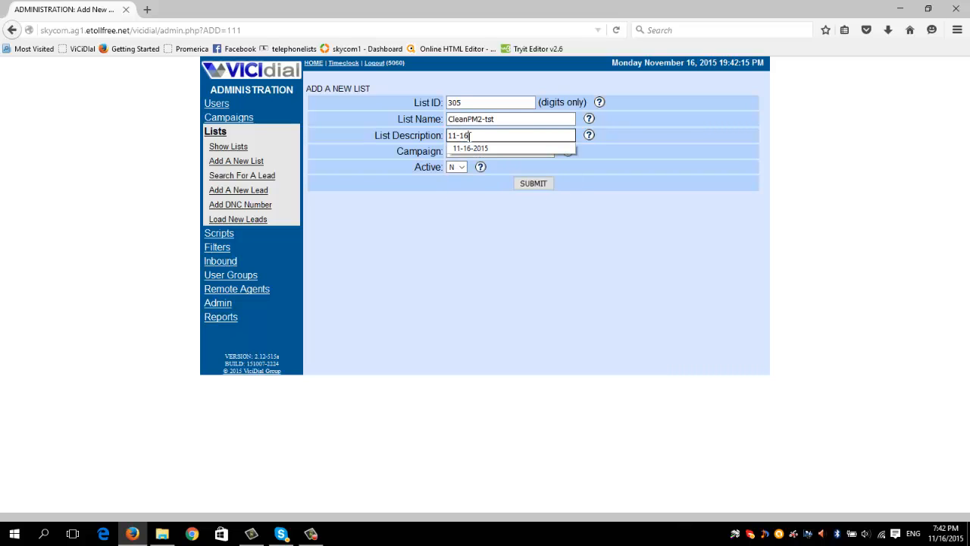
left_click(471, 148)
left_click(471, 150)
left_click(471, 163)
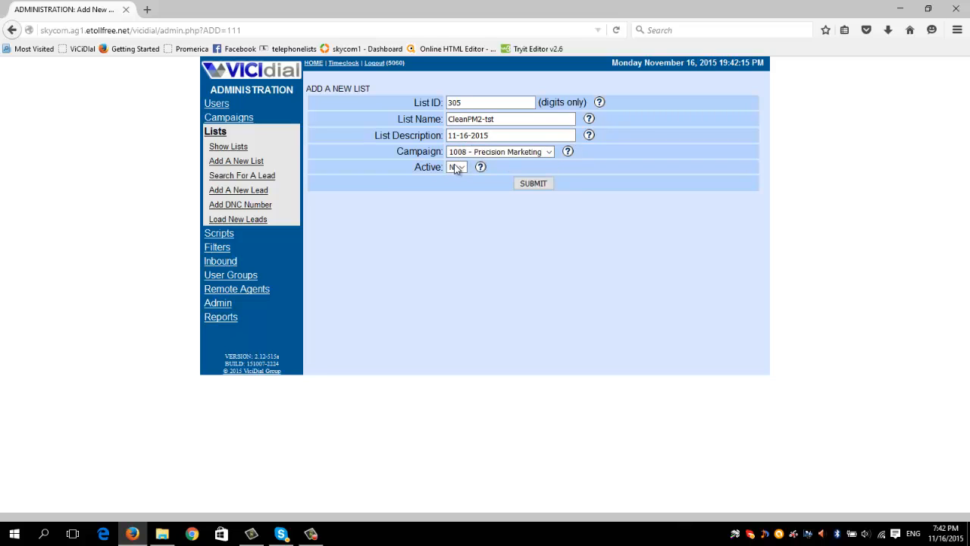
left_click(456, 168)
left_click(457, 167)
left_click(534, 183)
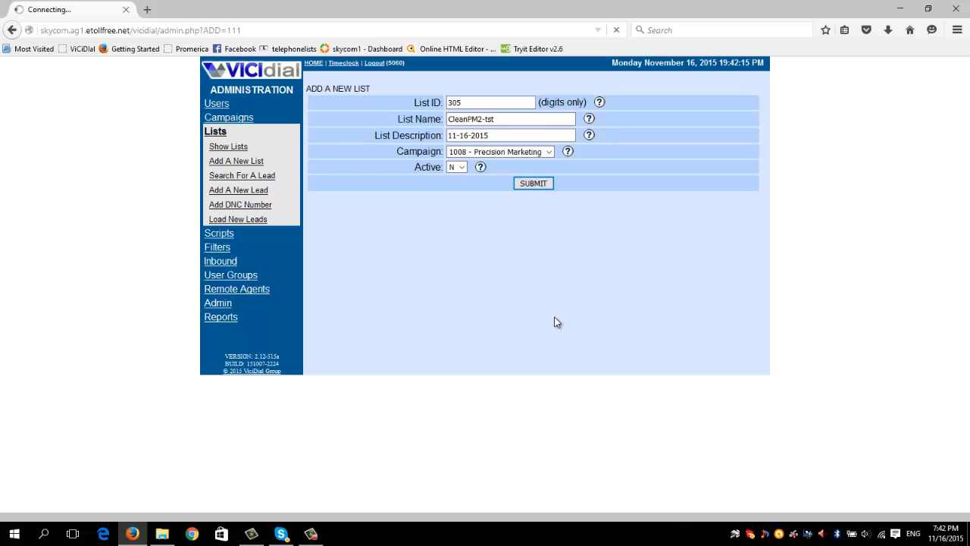
Check the Wi-Fi connection, try toggling airplane mode, and submit the new list form again
left_click(882, 534)
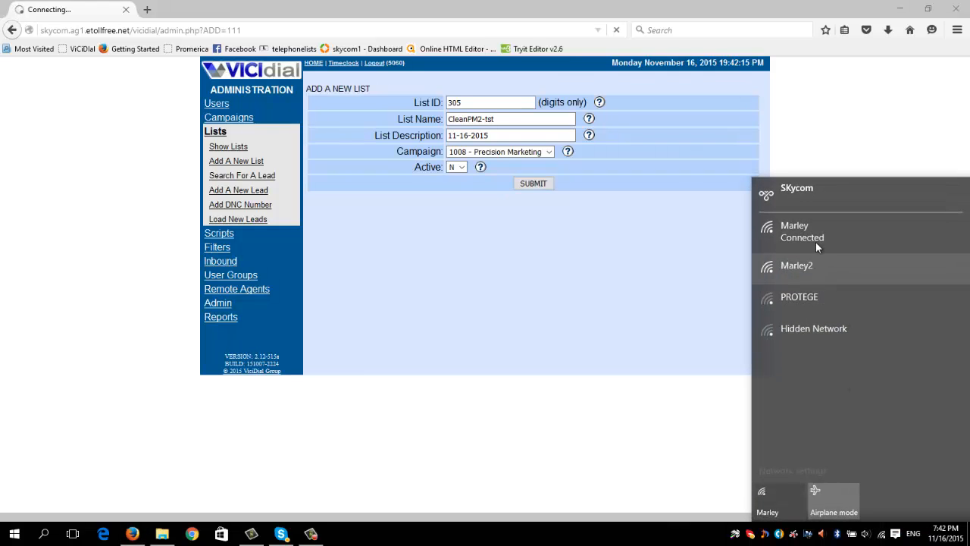
left_click(815, 238)
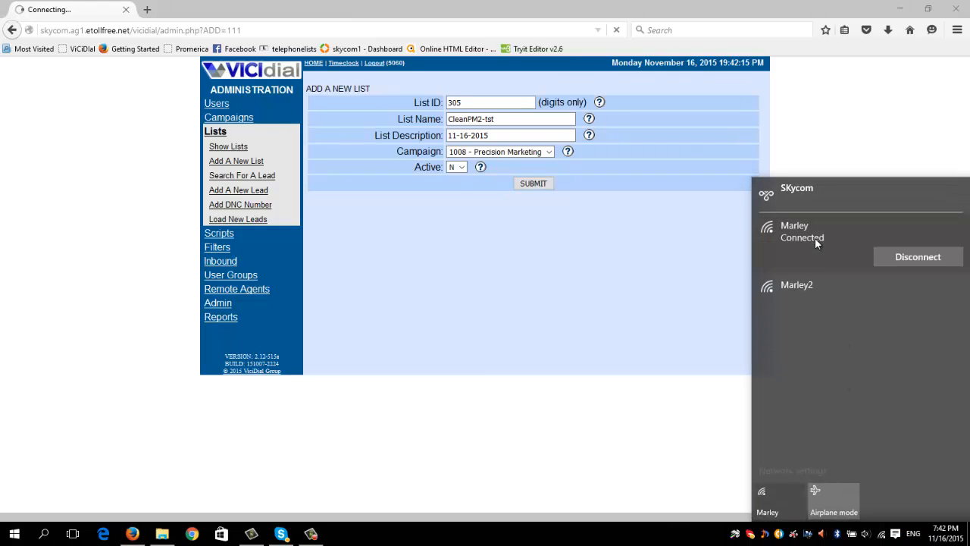
left_click(828, 514)
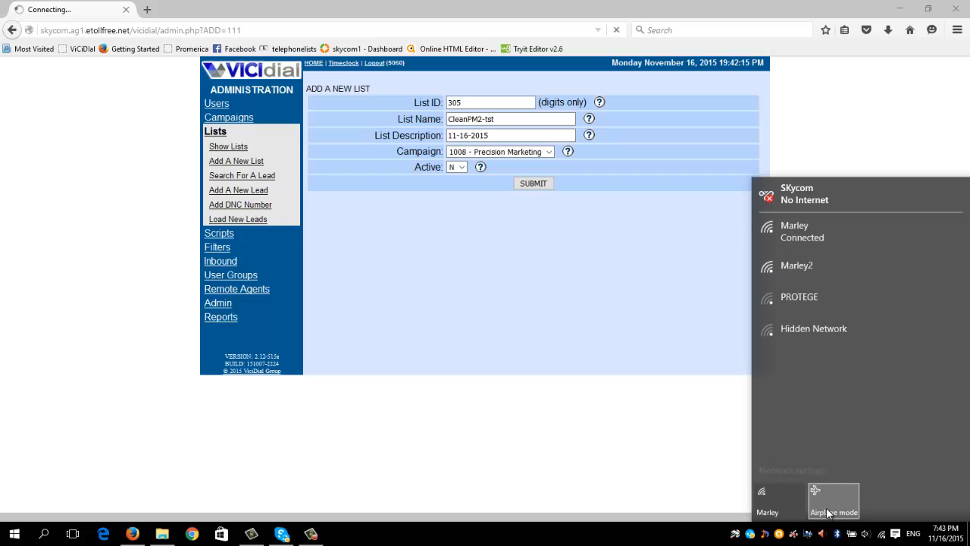
left_click(531, 187)
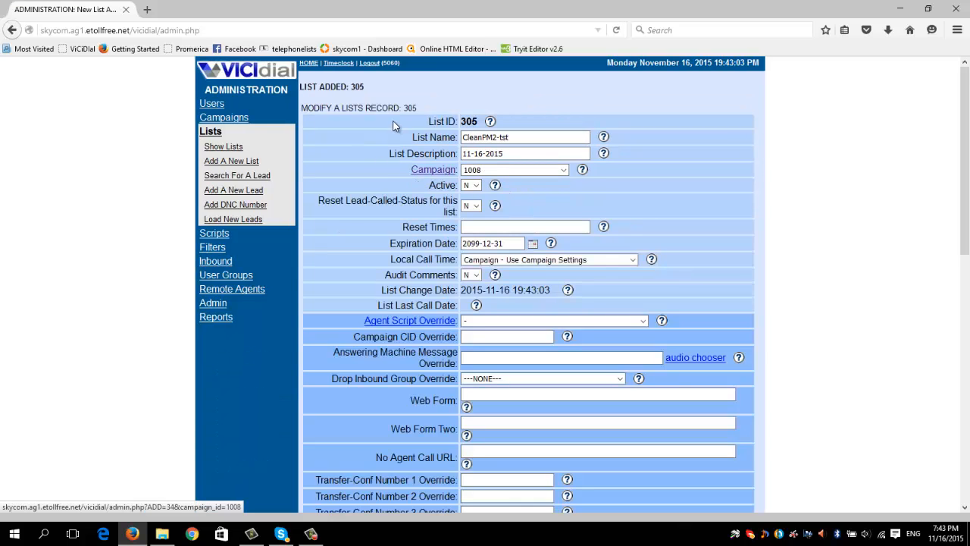
Review the new list's record, open the lead loader, and choose cleanPM2-tst.xlsx as the lead file
scroll(452, 187, "down", 6)
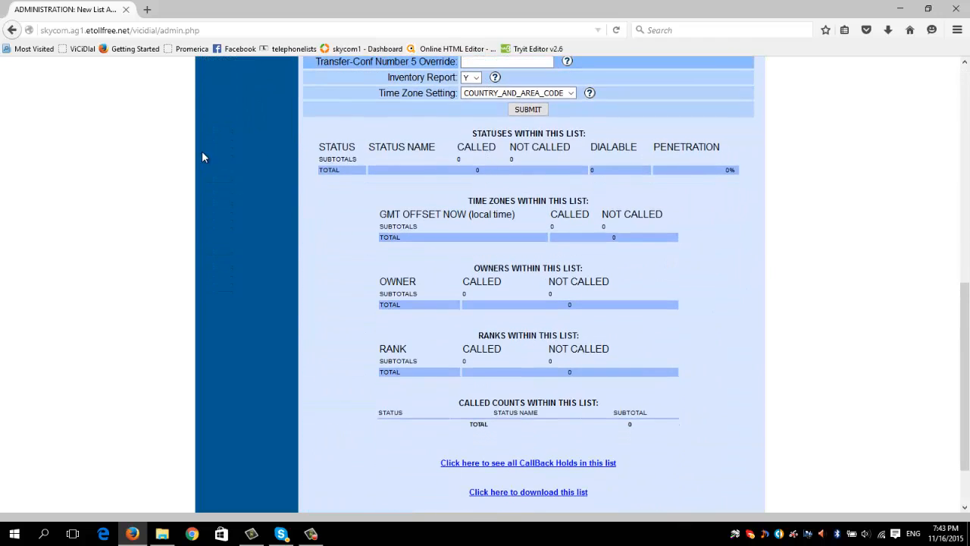
scroll(470, 314, "up", 6)
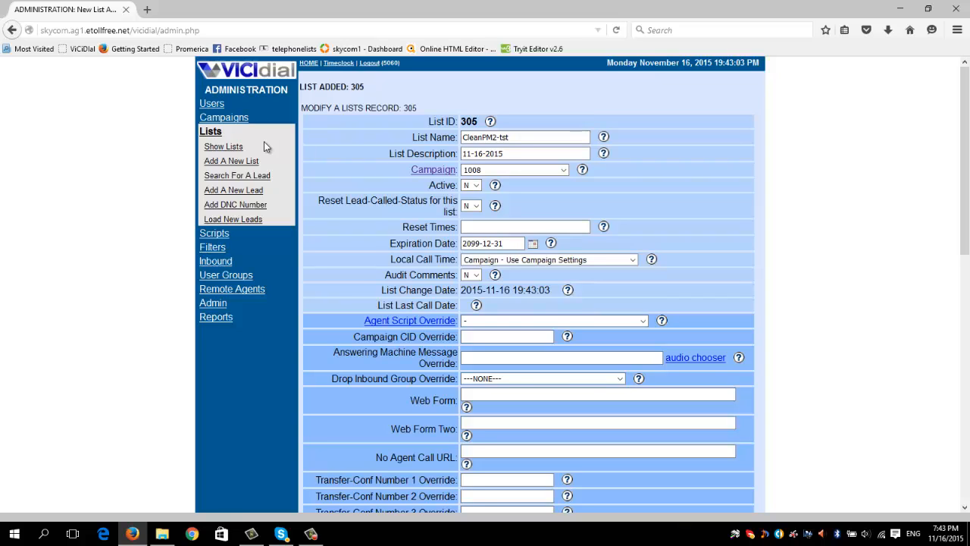
left_click(211, 222)
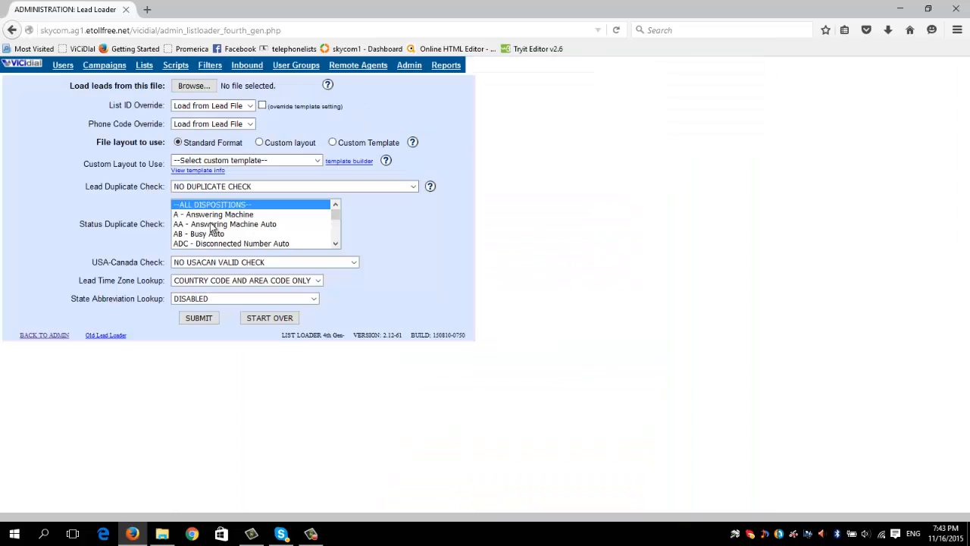
mouse_move(70, 86)
left_mouse_down()
mouse_move(146, 87)
mouse_move(71, 88)
left_mouse_up()
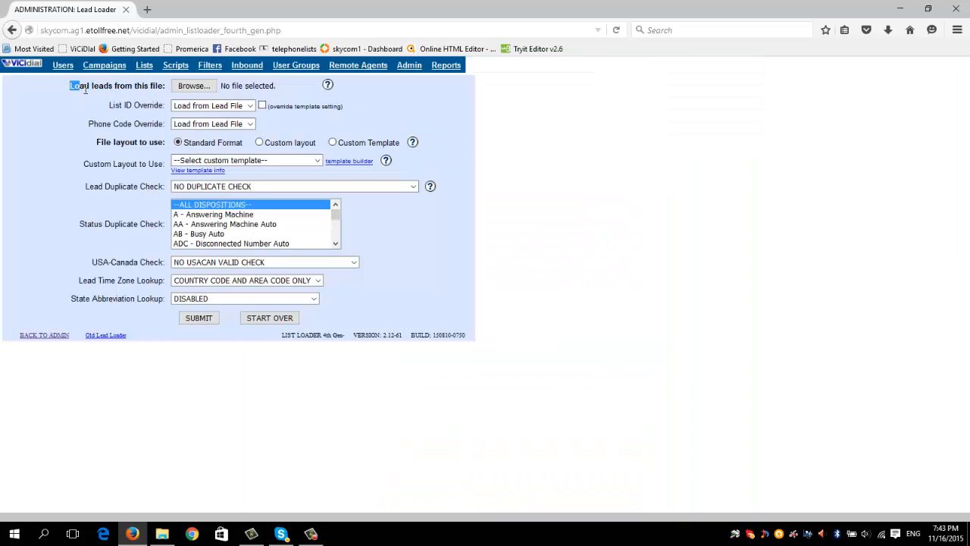
left_click(194, 85)
double_click(149, 212)
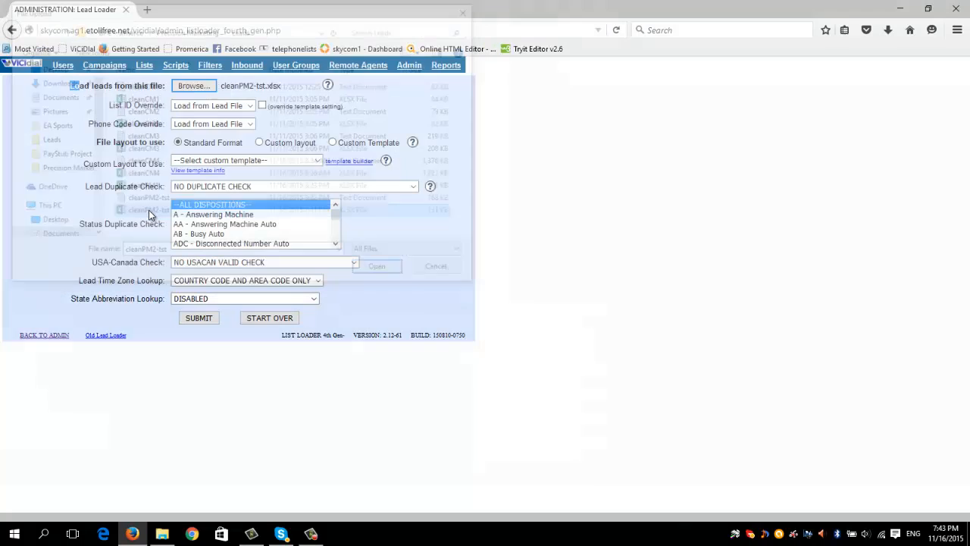
Set the list ID override to 305 - CleanPM2-tst, choose Custom layout with NO DUPLICATE CHECK, and submit the lead file
left_click(198, 106)
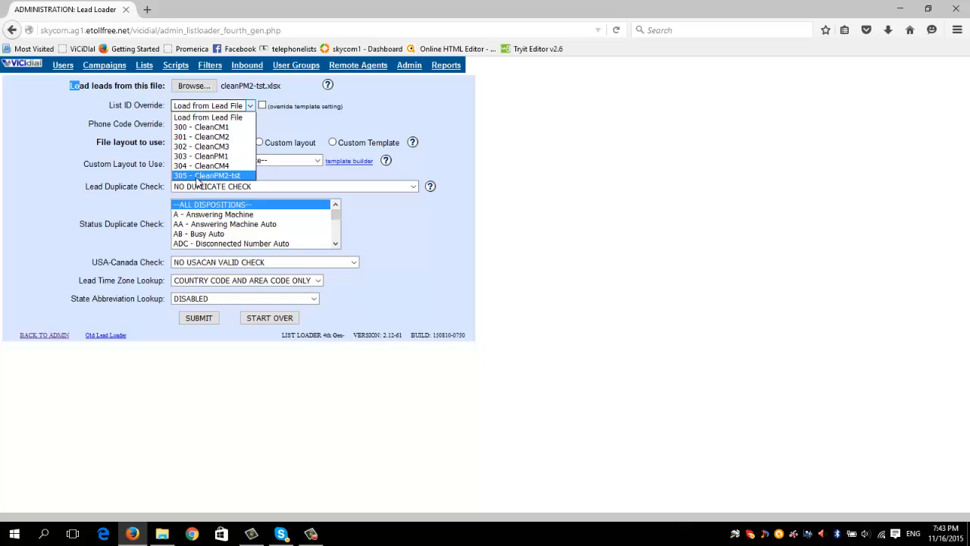
left_click(197, 176)
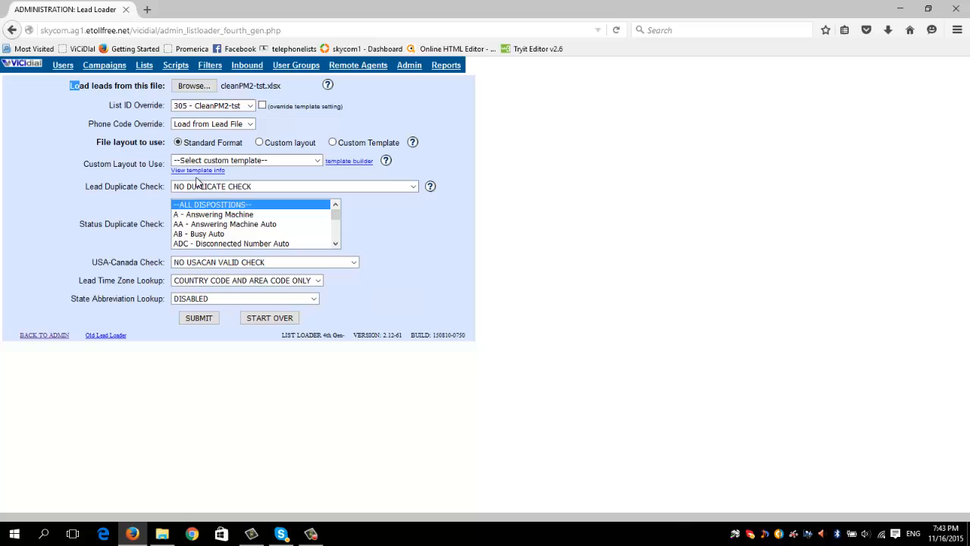
left_click(259, 142)
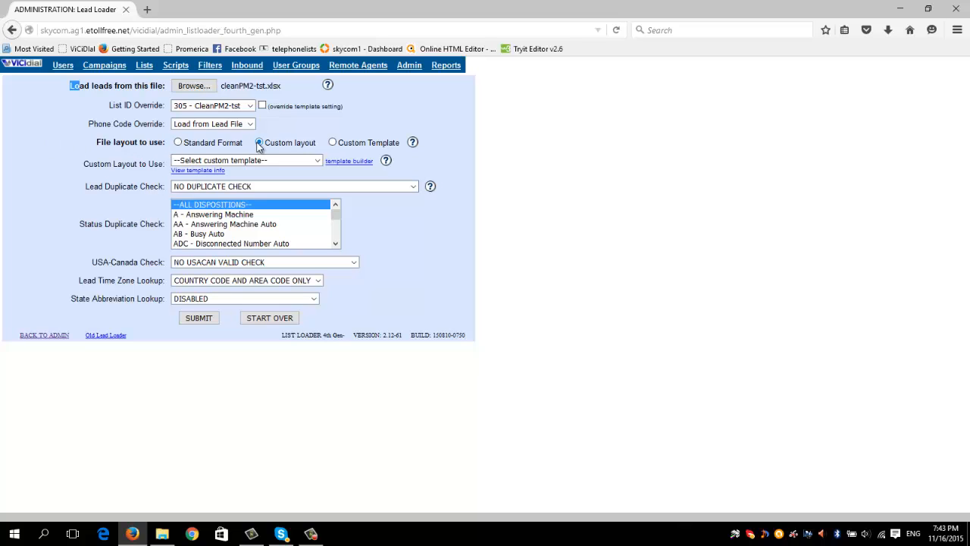
left_click(239, 189)
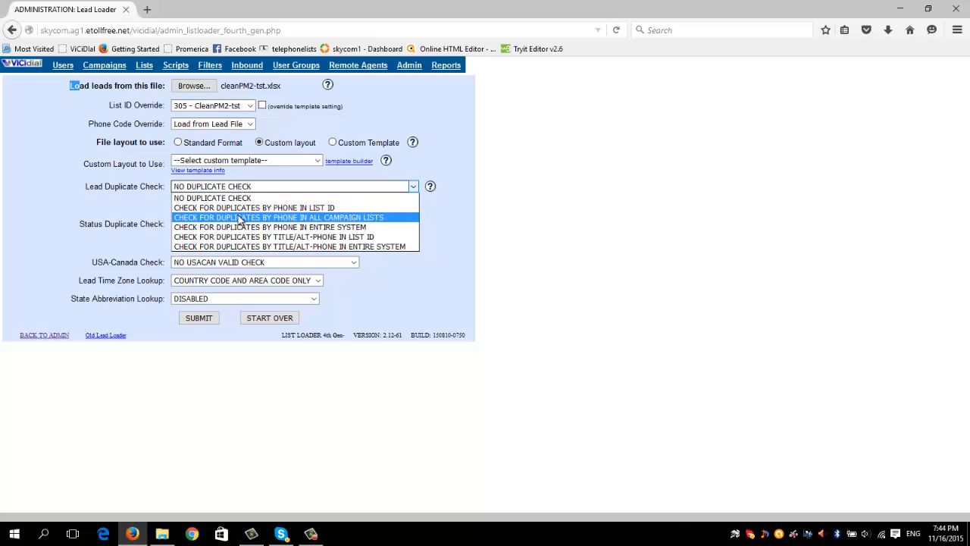
left_click(237, 198)
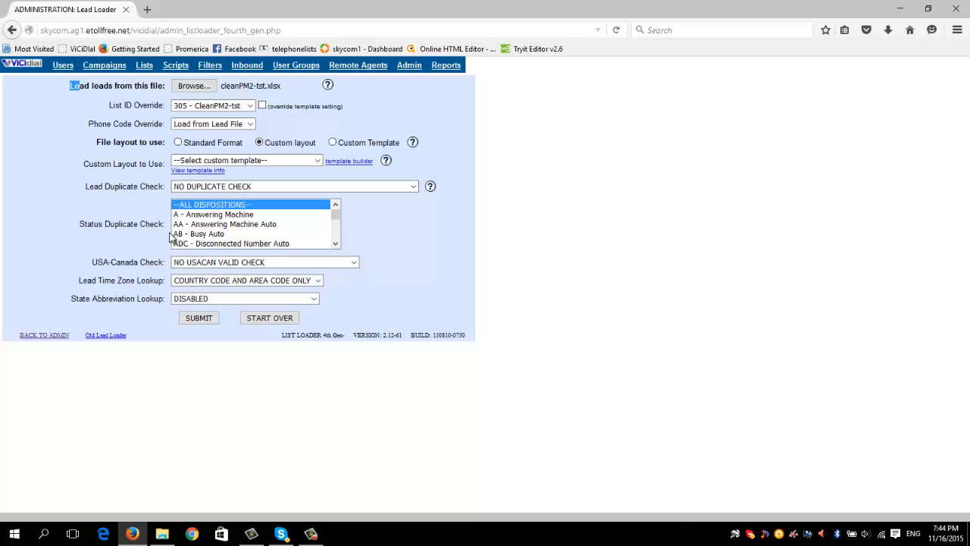
left_click(192, 319)
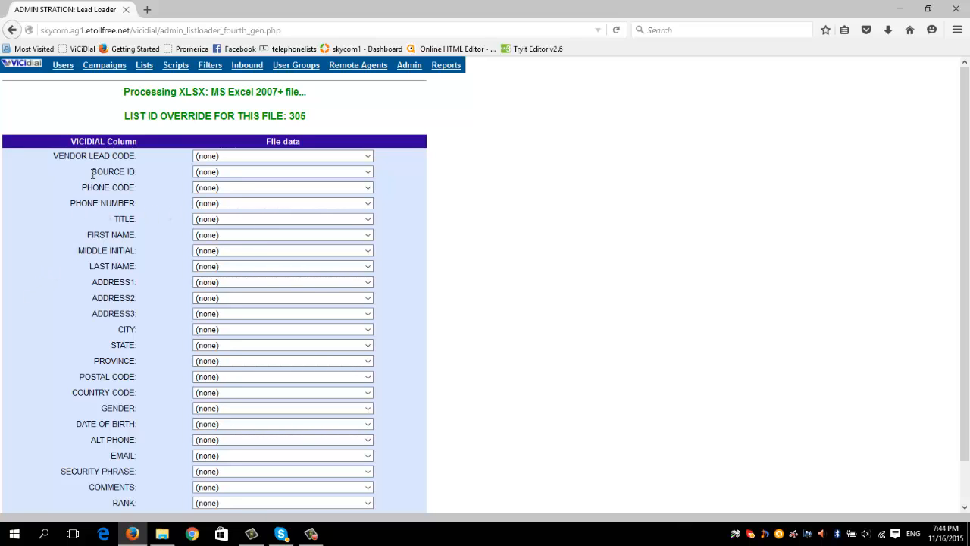
Map the PHONE NUMBER field to the file column that holds the lead's ten-digit phone number
scroll(105, 455, "down", 1)
scroll(182, 263, "up", 1)
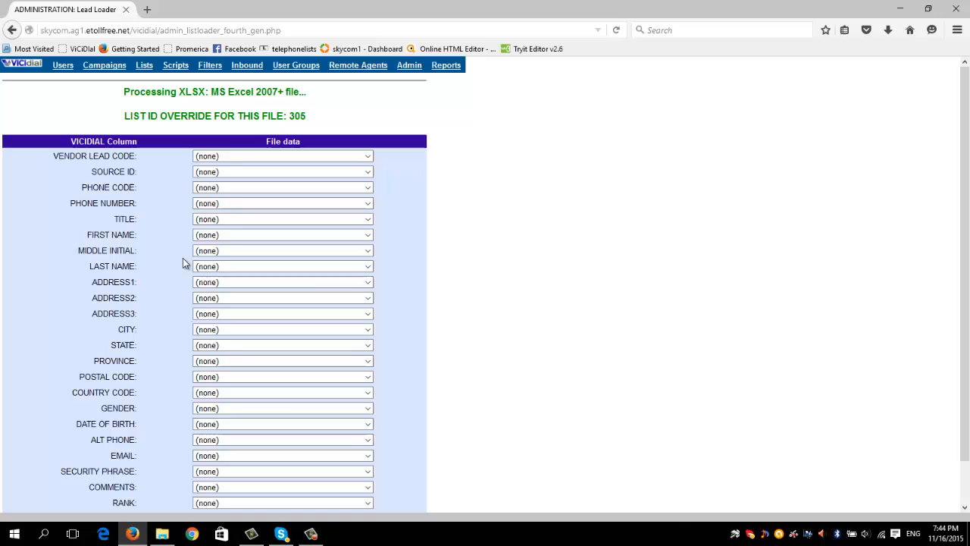
left_click(215, 204)
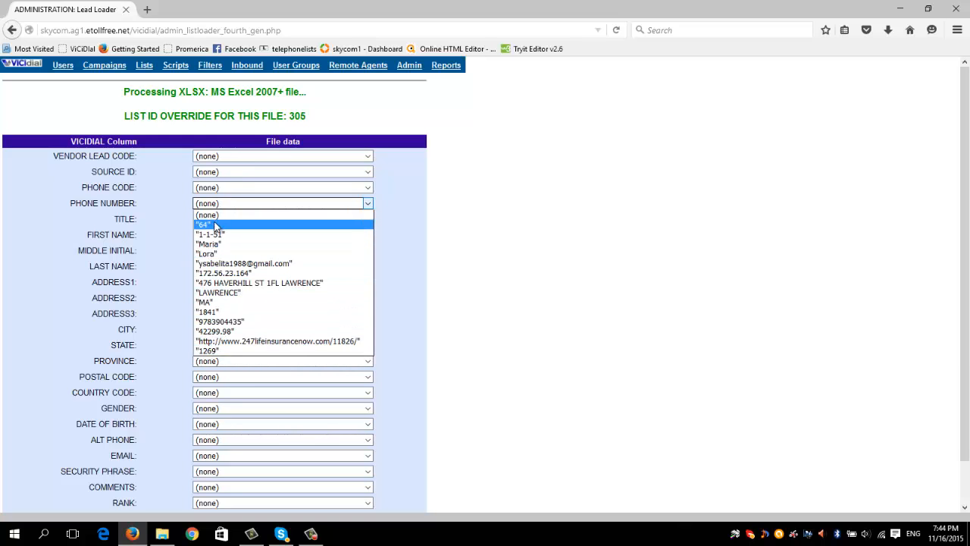
left_click(220, 331)
left_click(220, 331)
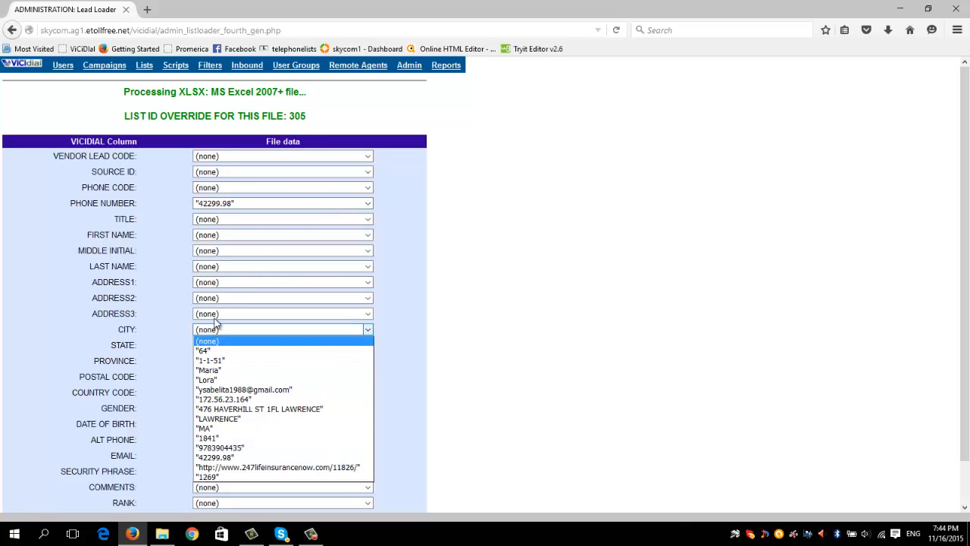
left_click(226, 209)
left_click(227, 206)
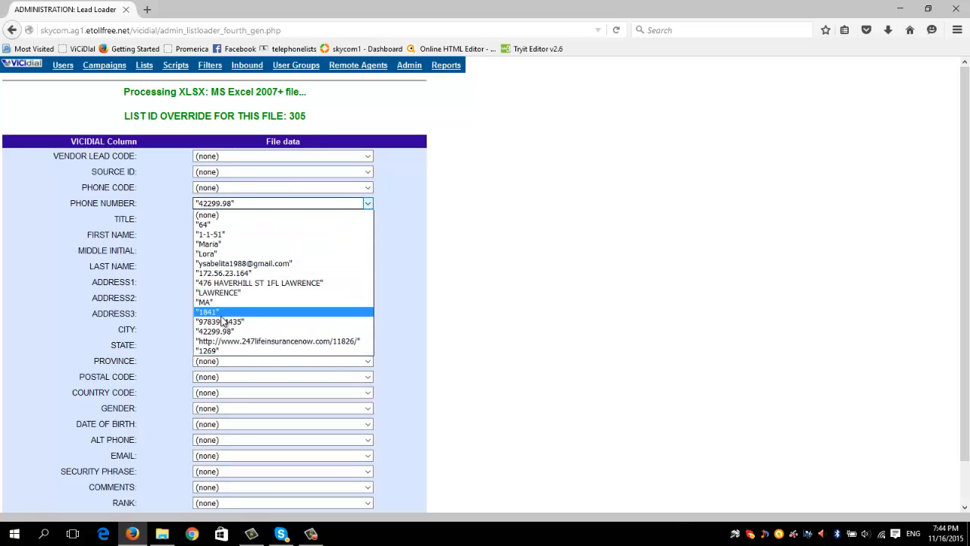
left_click(222, 325)
Map the FIRST NAME and LAST NAME fields to the lead's first-name and last-name columns
left_click(220, 235)
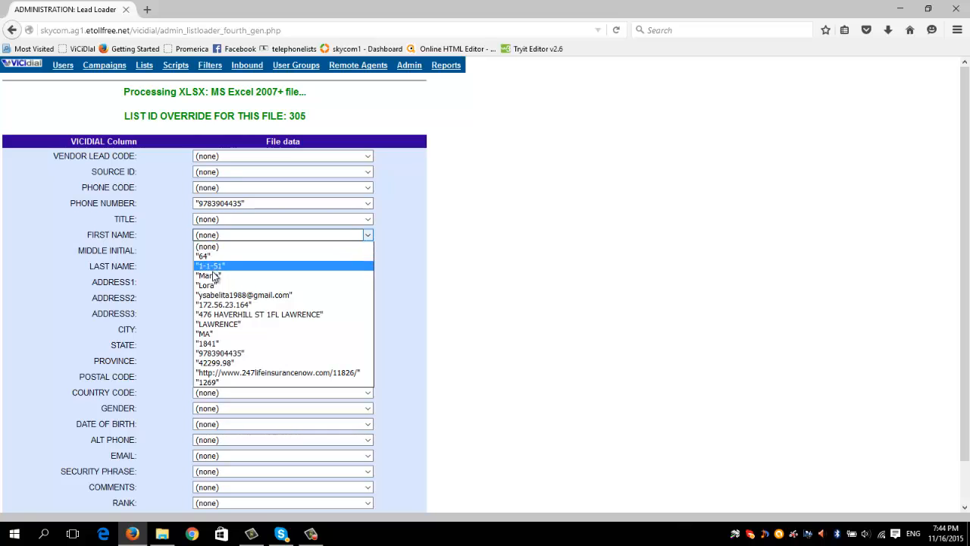
left_click(214, 274)
left_click(208, 266)
left_click(212, 317)
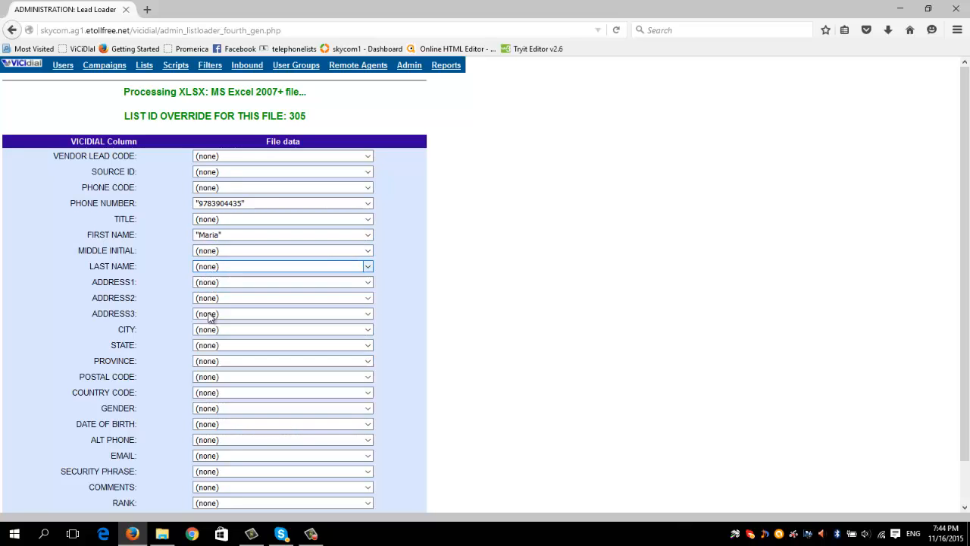
Map the ADDRESS1, CITY, STATE and POSTAL CODE fields to the file's street address, city, state and postal code columns
left_click(218, 284)
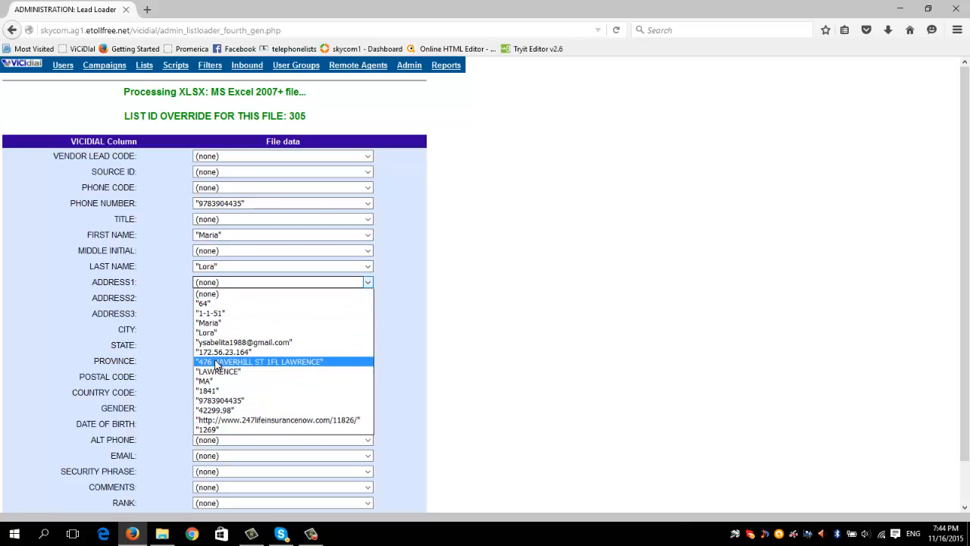
left_click(216, 358)
left_click(204, 334)
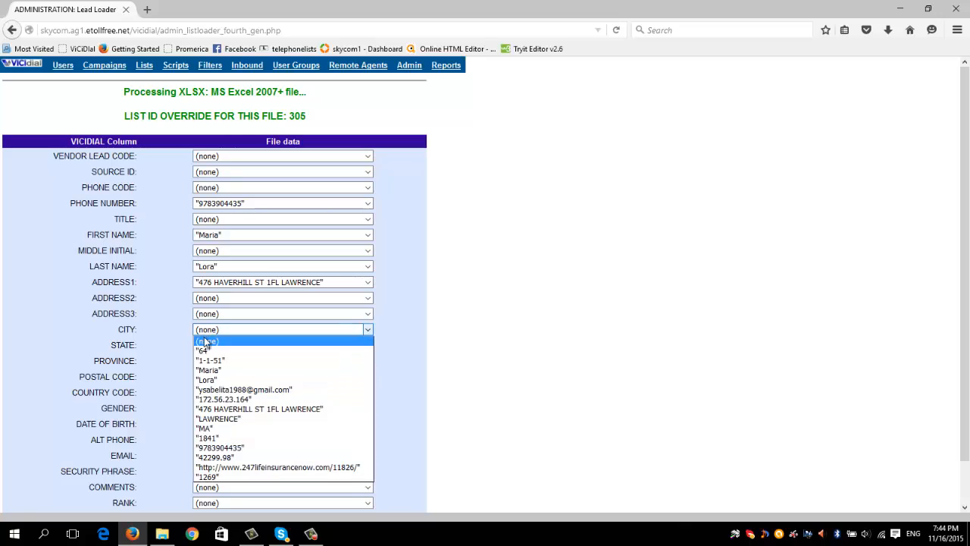
left_click(216, 418)
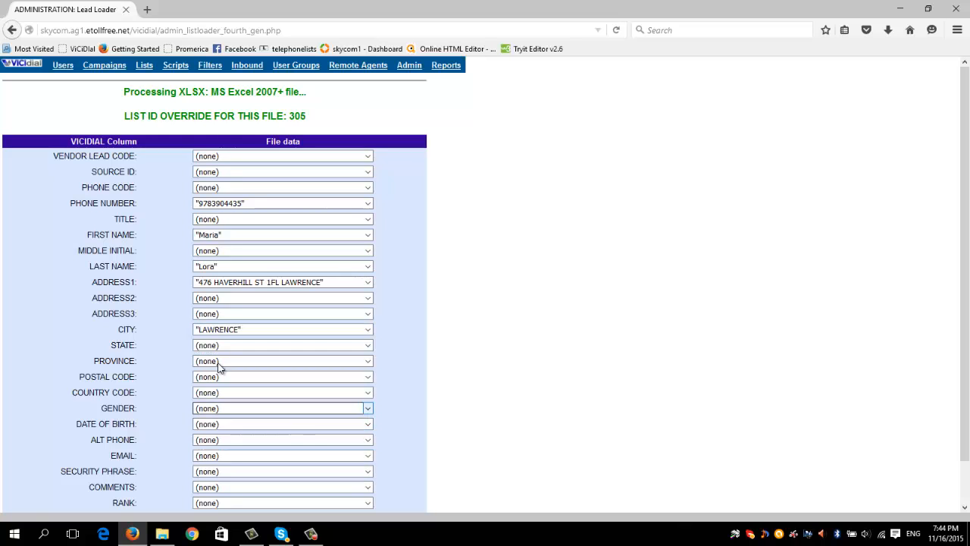
left_click(218, 346)
left_click(216, 444)
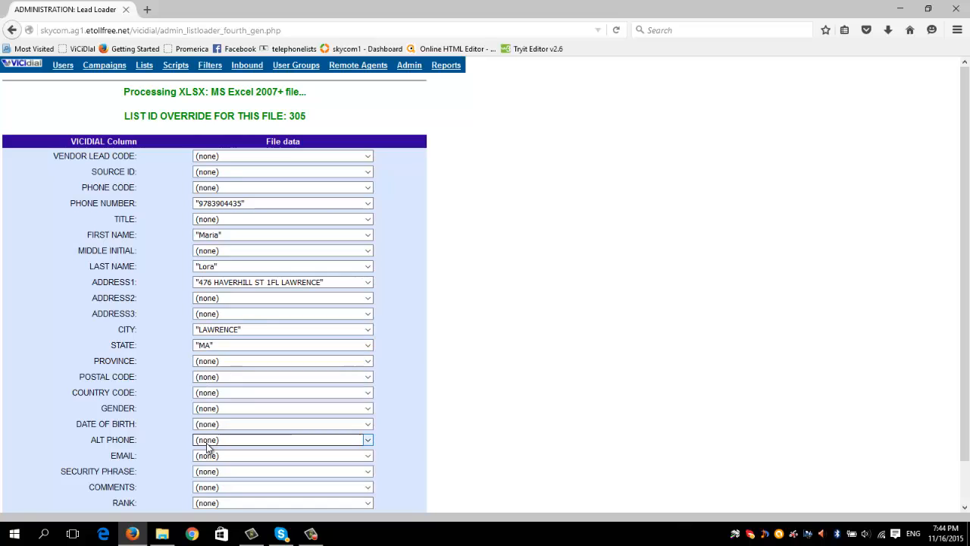
left_click(223, 376)
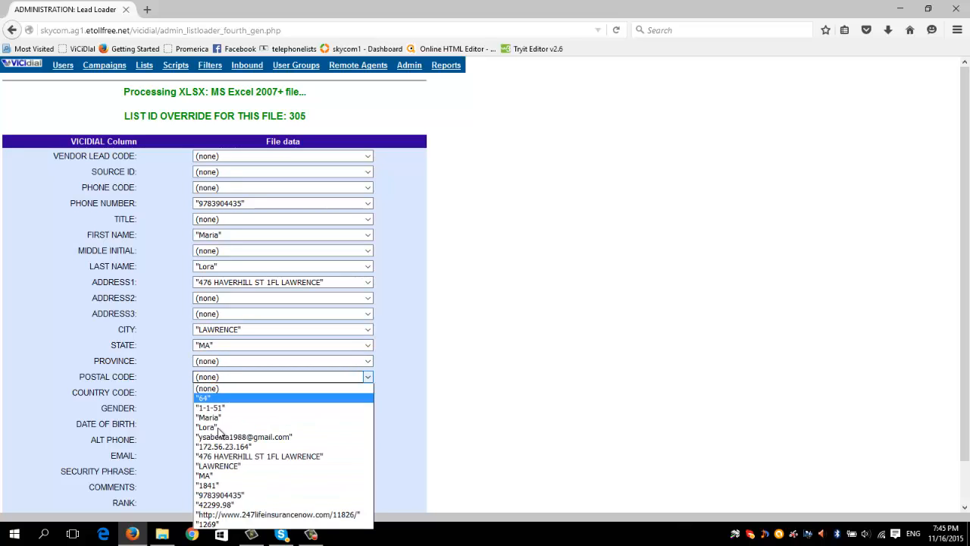
left_click(207, 486)
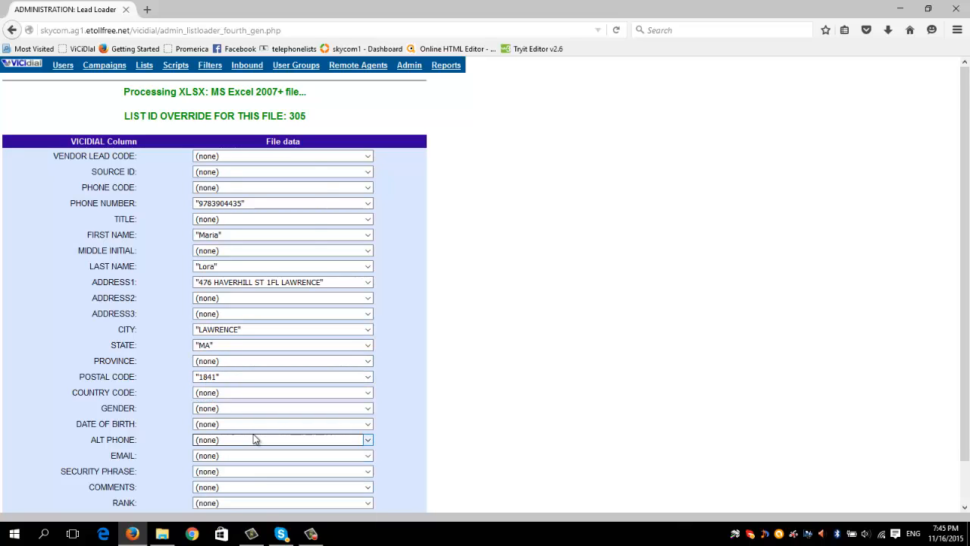
Map the EMAIL field to the file column holding the lead's e-mail address and process the lead file
scroll(253, 438, "down", 1)
left_click(196, 416)
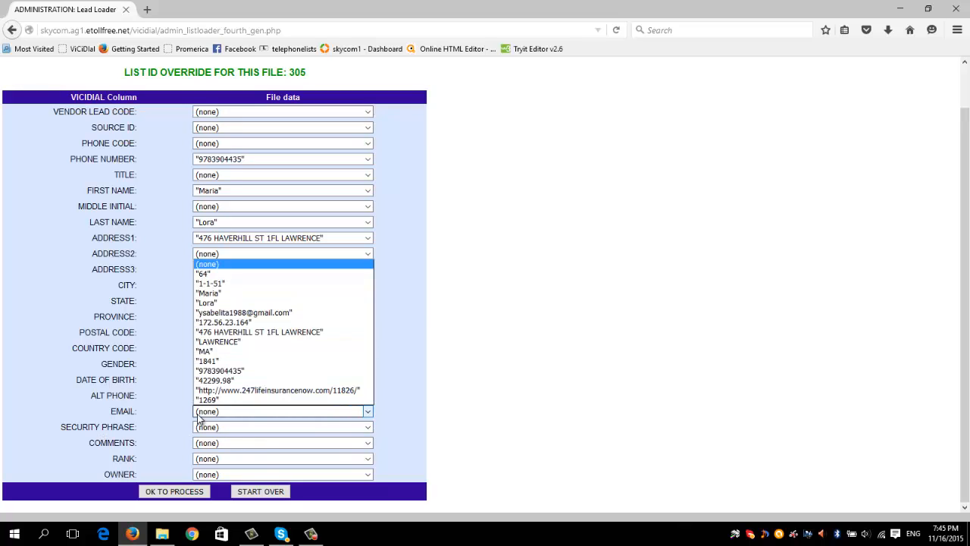
key("Escape")
left_click(220, 318)
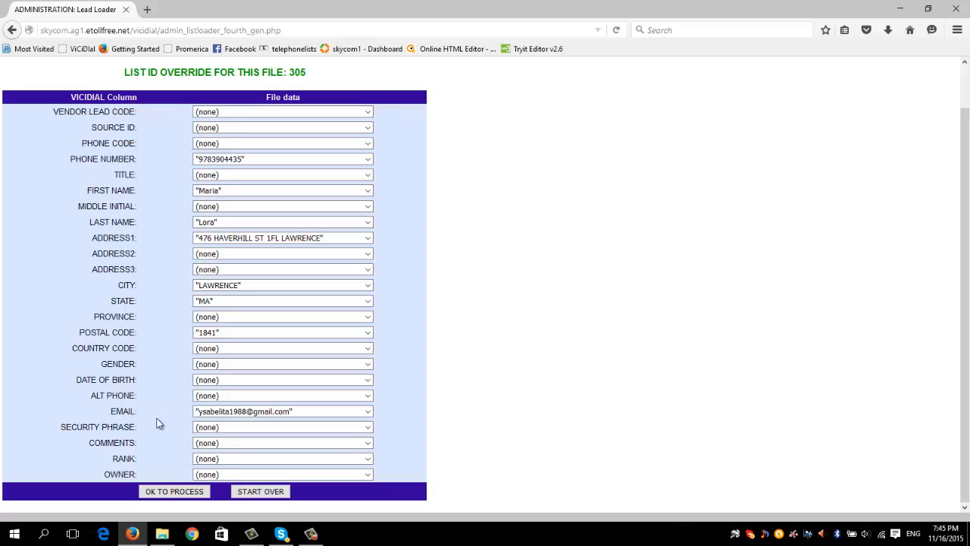
left_click(158, 489)
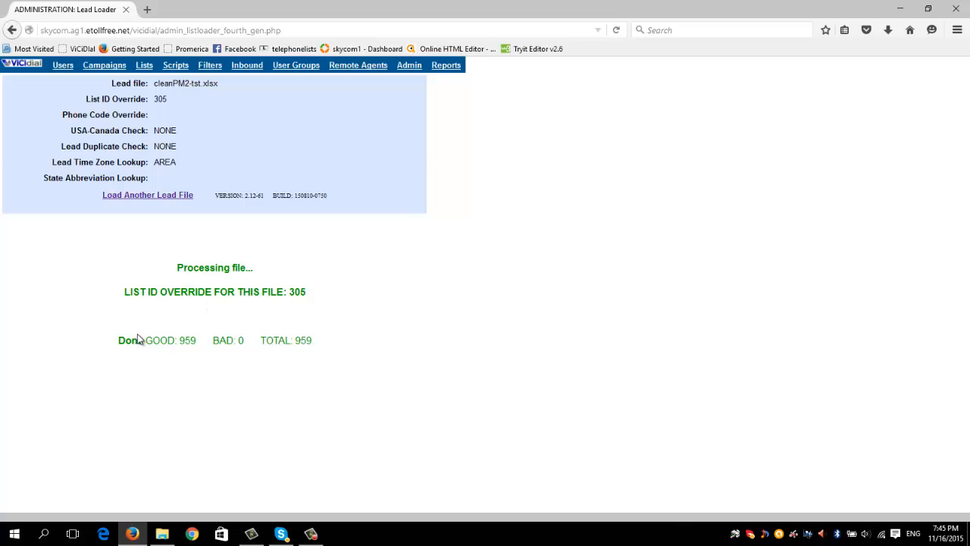
Check the load's good, bad and total lead counts, and compare them with the leads count of list 305 in the list overview
left_click_drag(114, 341, 194, 339)
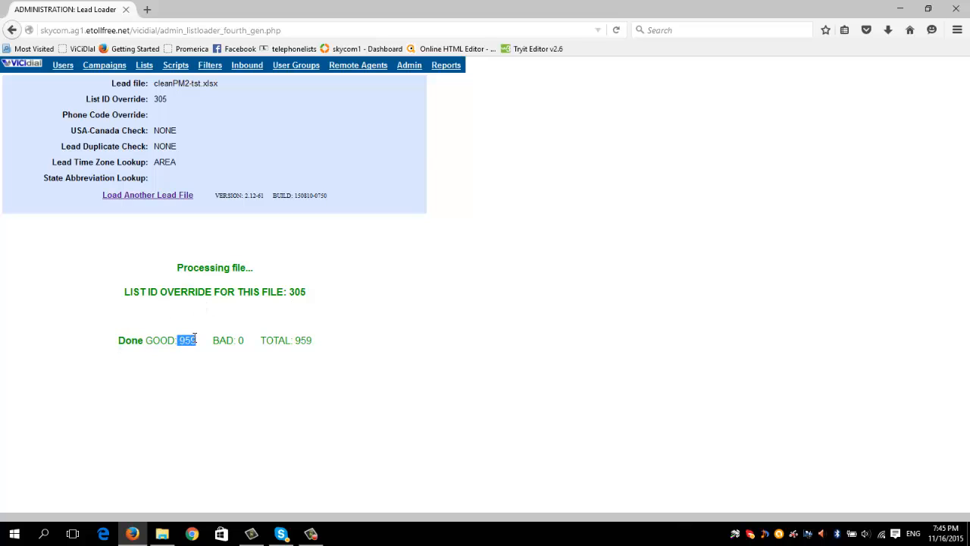
left_click(307, 341)
double_click(241, 340)
left_click(148, 67)
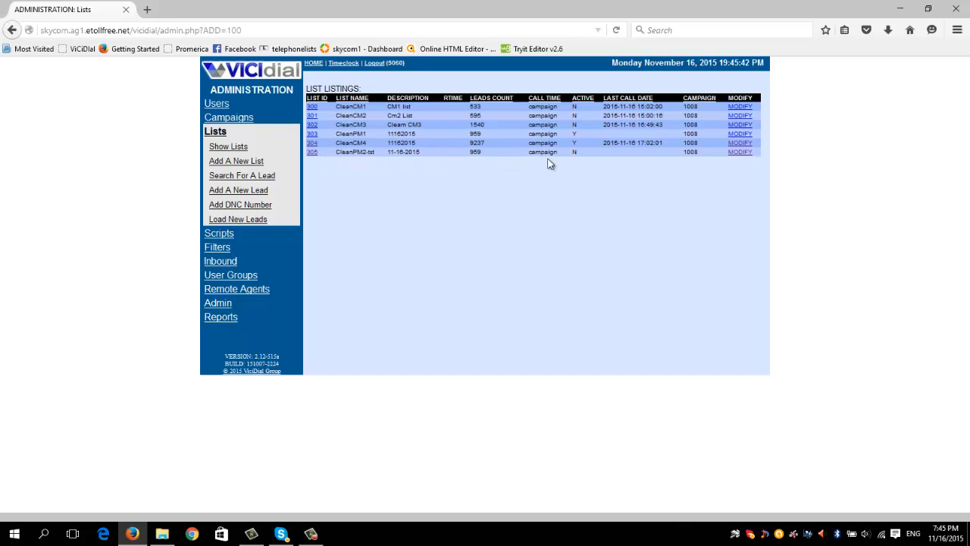
double_click(475, 151)
Open list 304 and examine its status table, including the called counts for Cross Sale and DO NOT CALL and the uncalled New Lead count
left_click(312, 146)
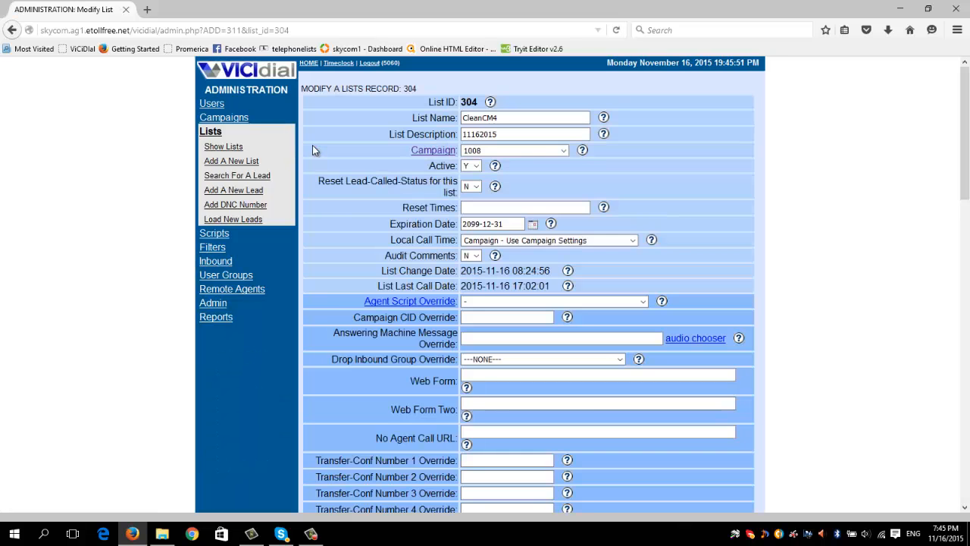
scroll(312, 146, "down", 6)
scroll(313, 147, "down", 3)
scroll(312, 147, "up", 10)
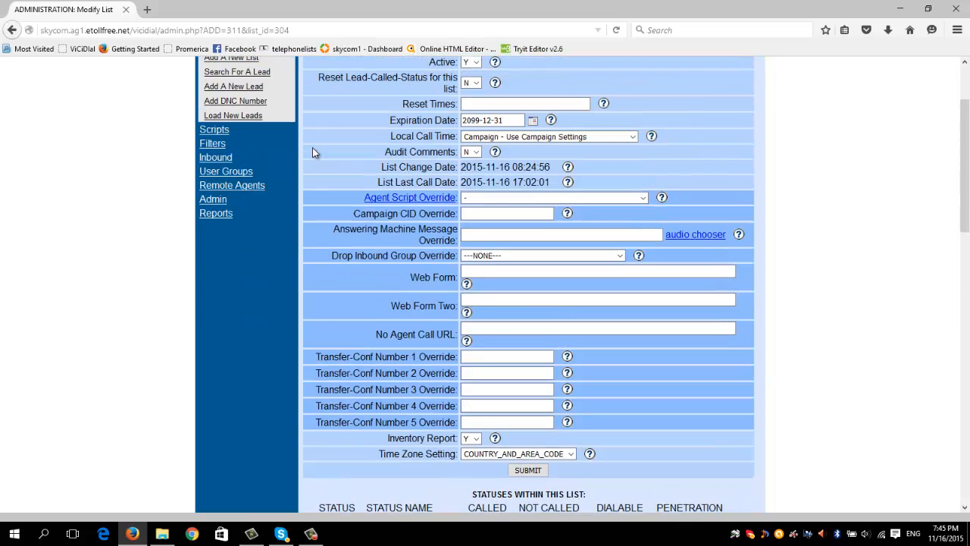
scroll(312, 147, "down", 8)
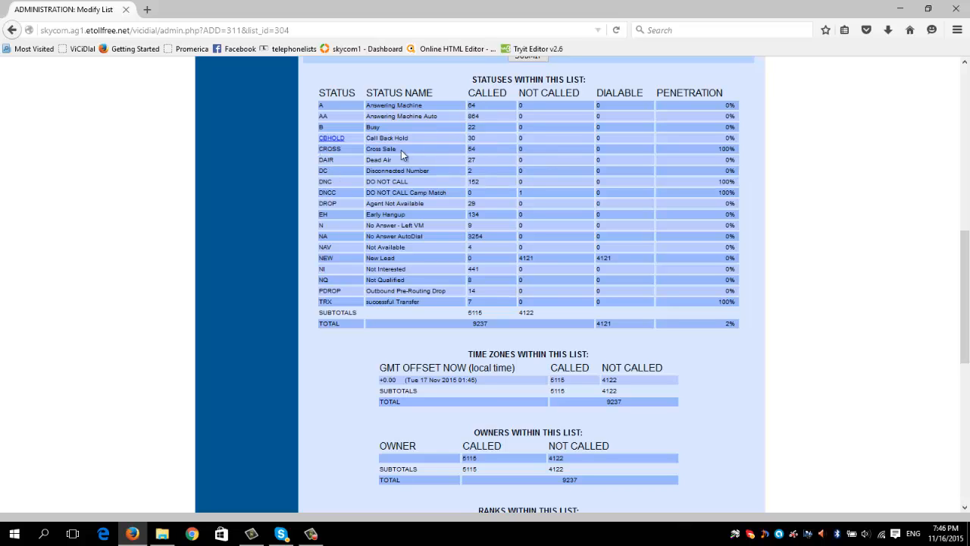
left_click_drag(477, 149, 472, 149)
double_click(465, 183)
scroll(444, 232, "down", 2)
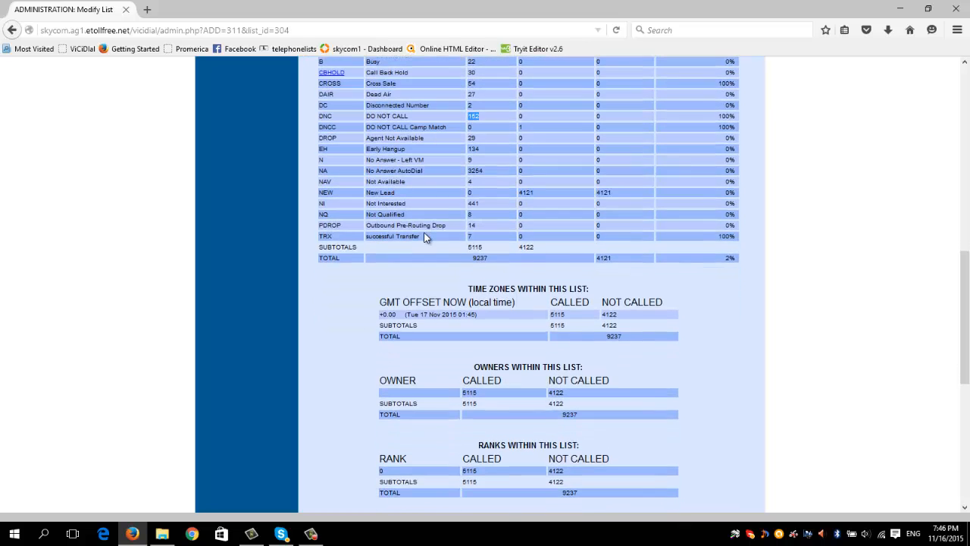
double_click(525, 189)
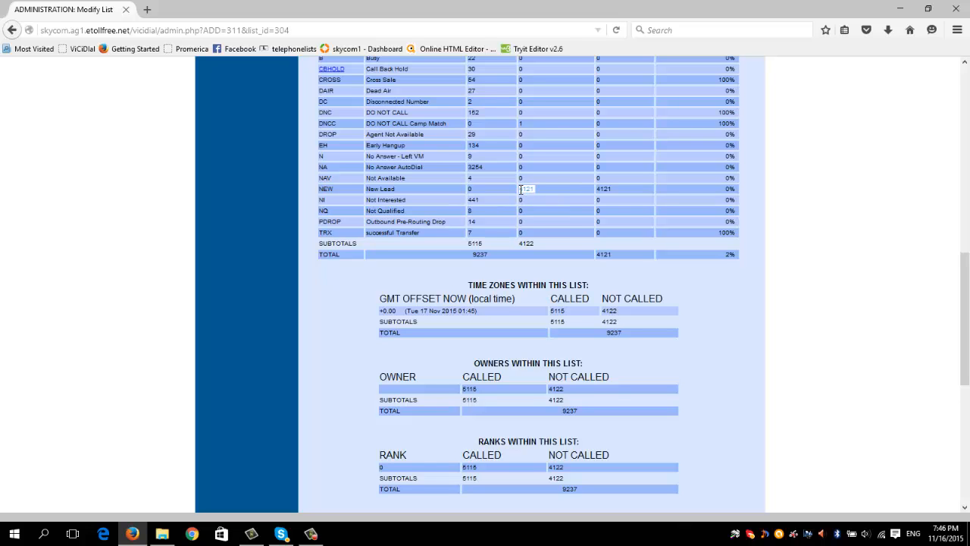
Review list 304's settings and its breakdowns by status, time zone, owner, rank and called count
scroll(527, 212, "up", 5)
scroll(526, 212, "down", 10)
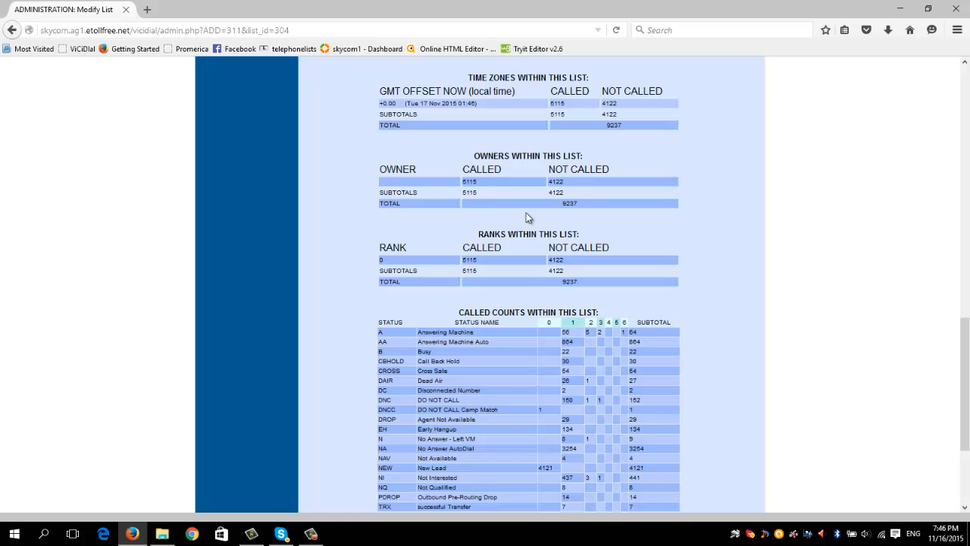
scroll(529, 307, "up", 7)
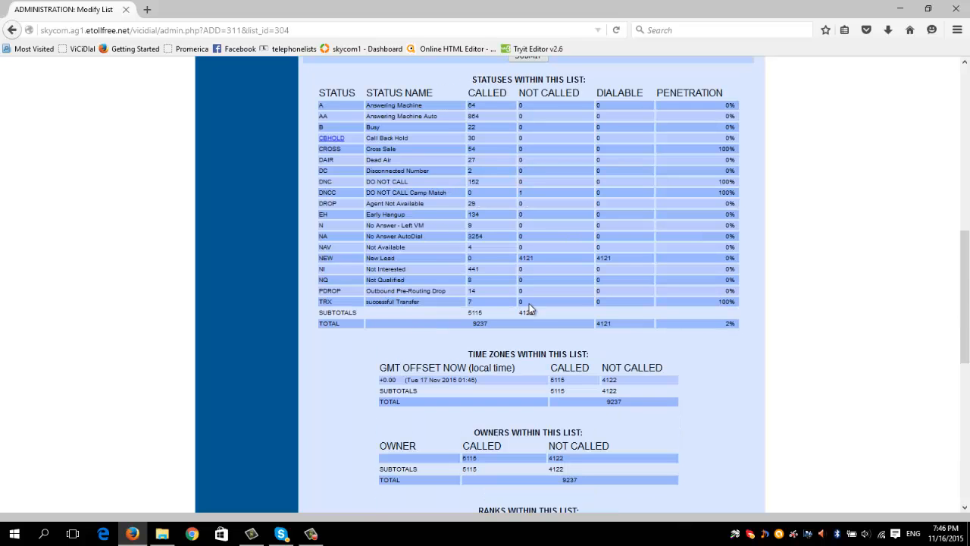
scroll(529, 307, "up", 13)
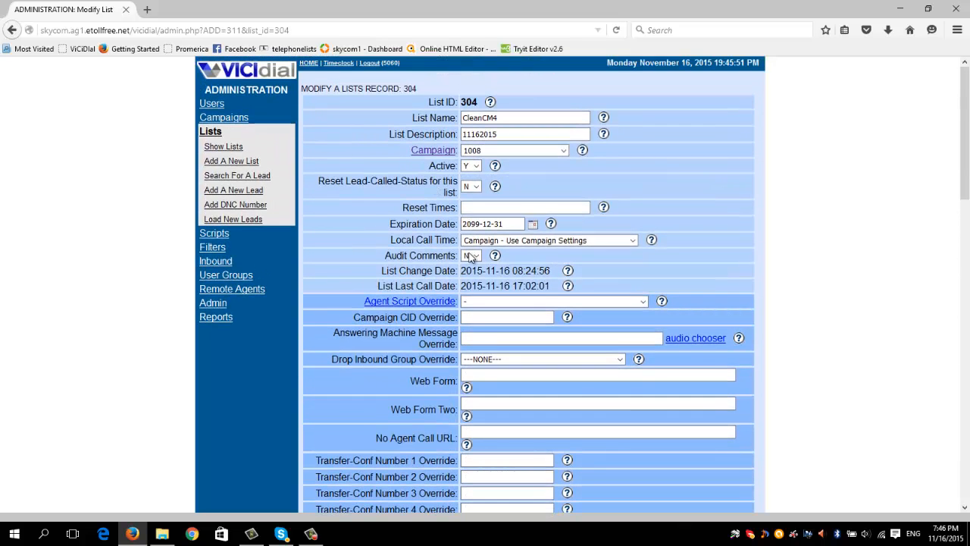
scroll(457, 336, "down", 8)
scroll(457, 335, "down", 7)
scroll(456, 336, "up", 8)
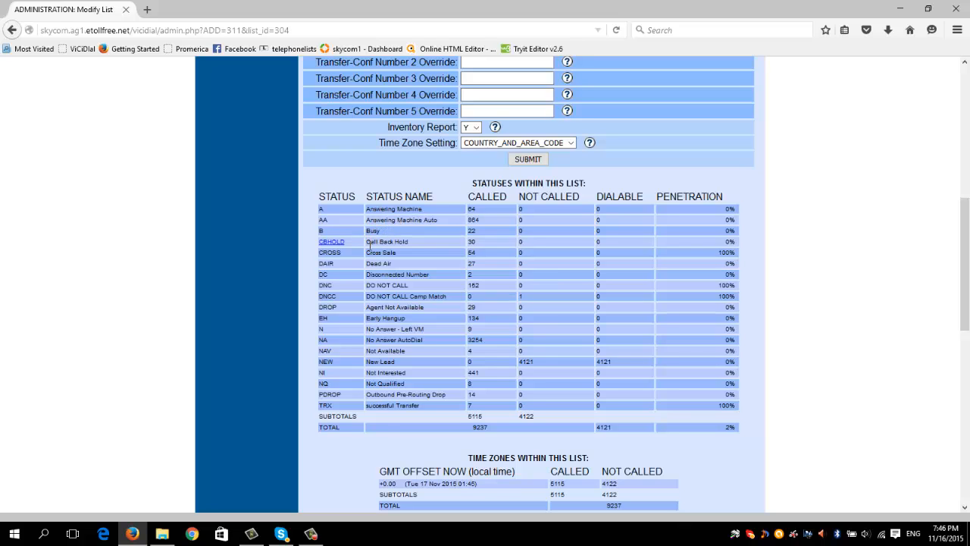
scroll(379, 302, "down", 2)
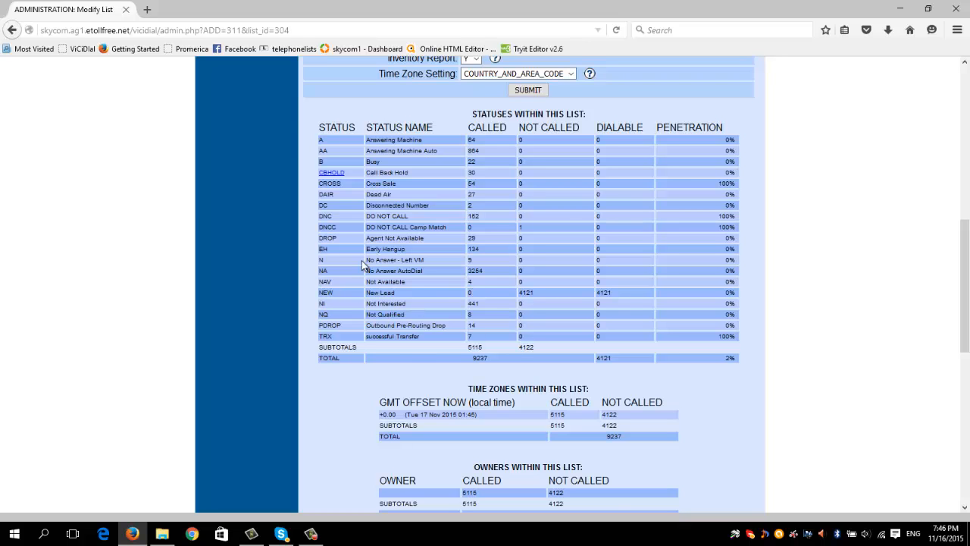
scroll(362, 260, "up", 5)
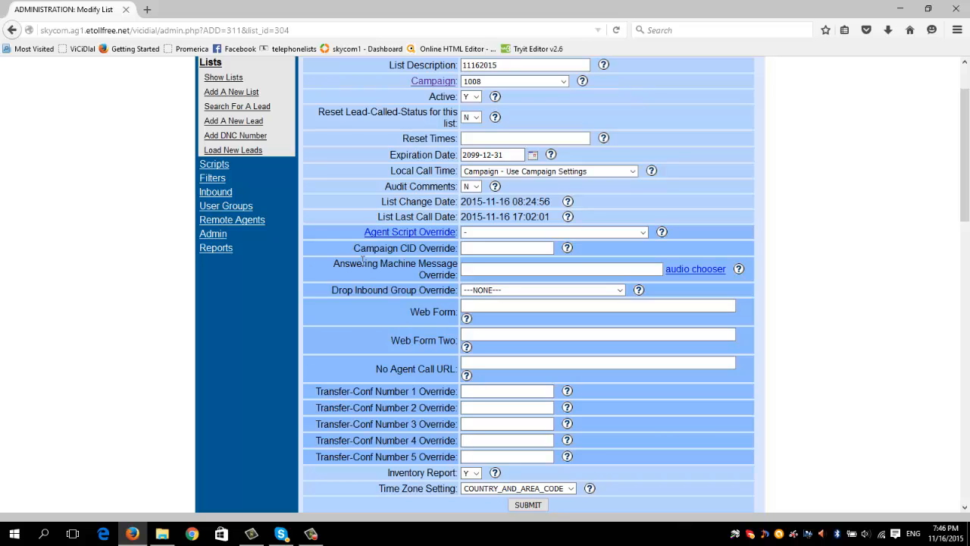
scroll(362, 260, "down", 4)
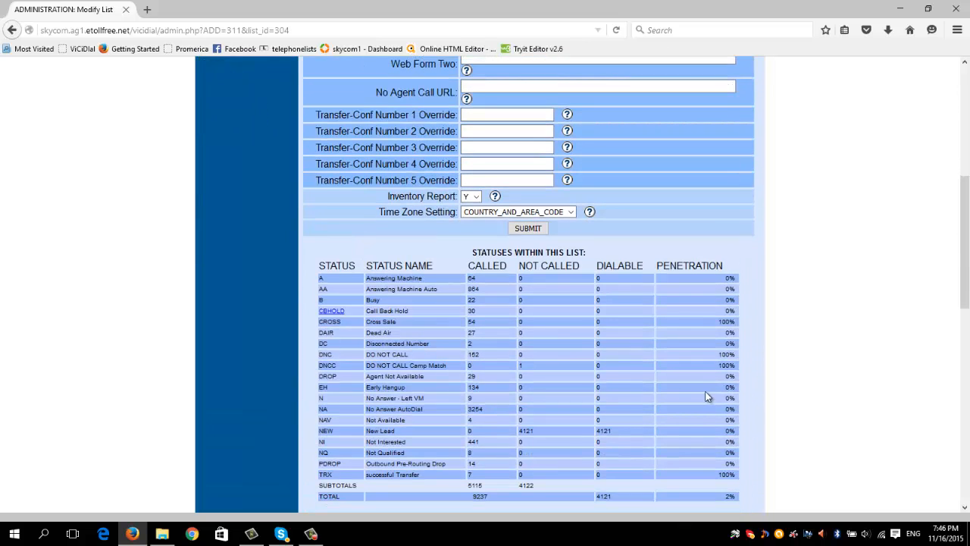